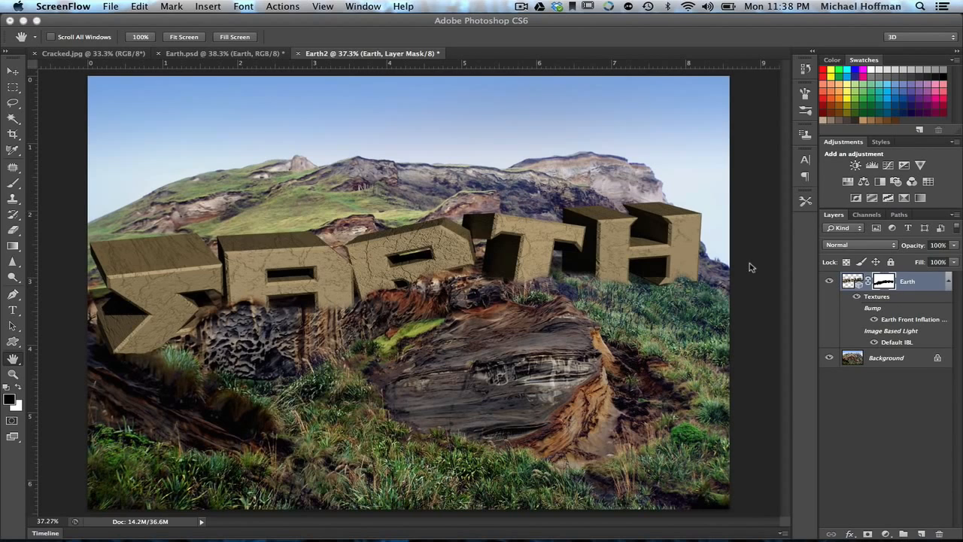
- In Earth.psd, hide the Background layer and create a new 3D extrusion from the Earth text layer
click(263, 57)
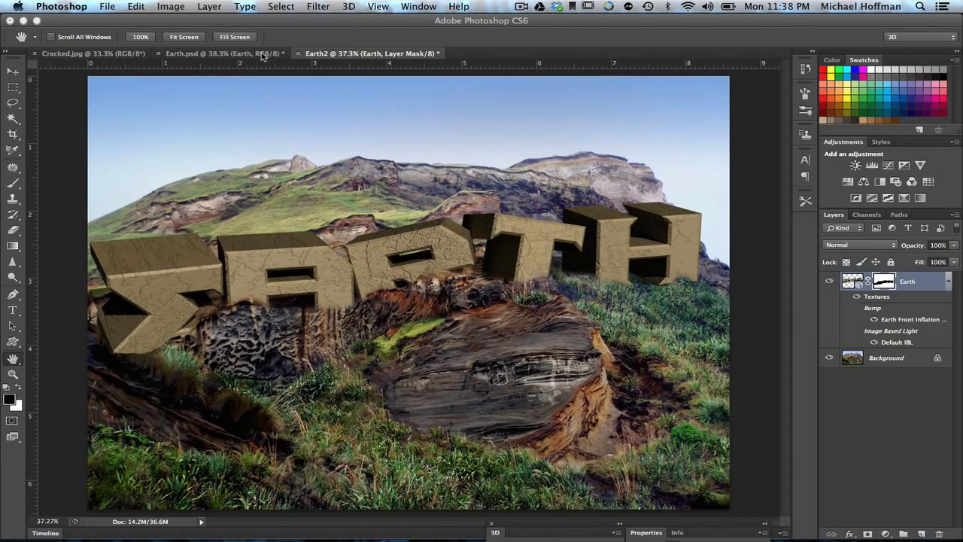
click(263, 54)
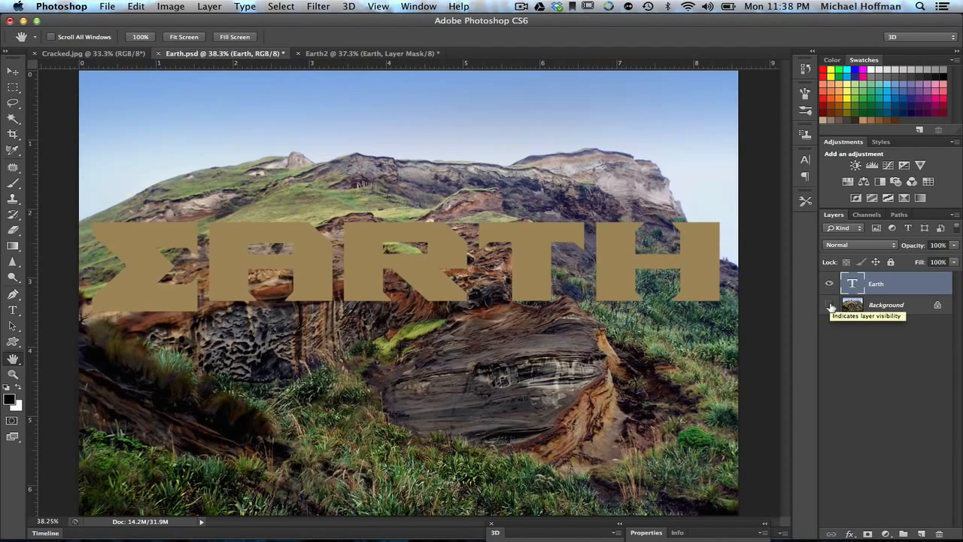
click(830, 304)
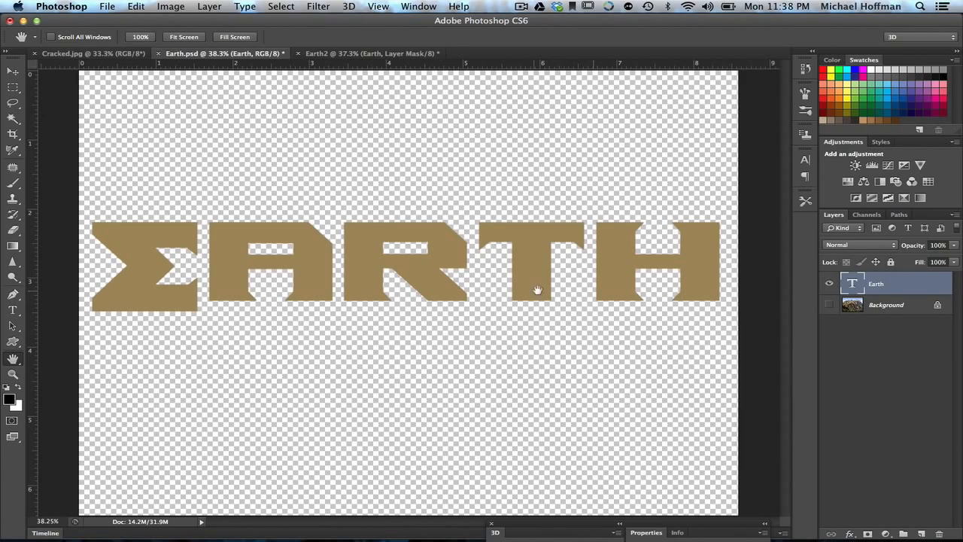
click(351, 9)
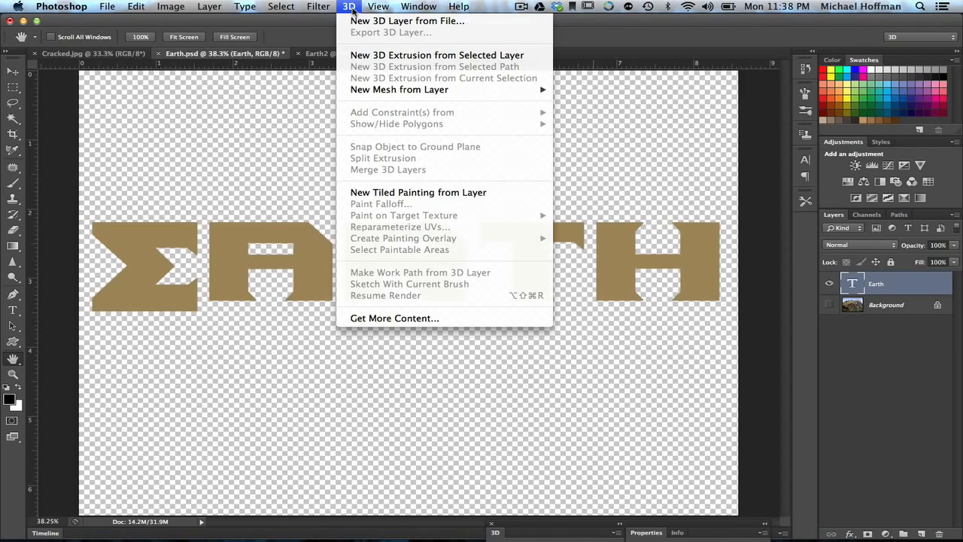
click(369, 55)
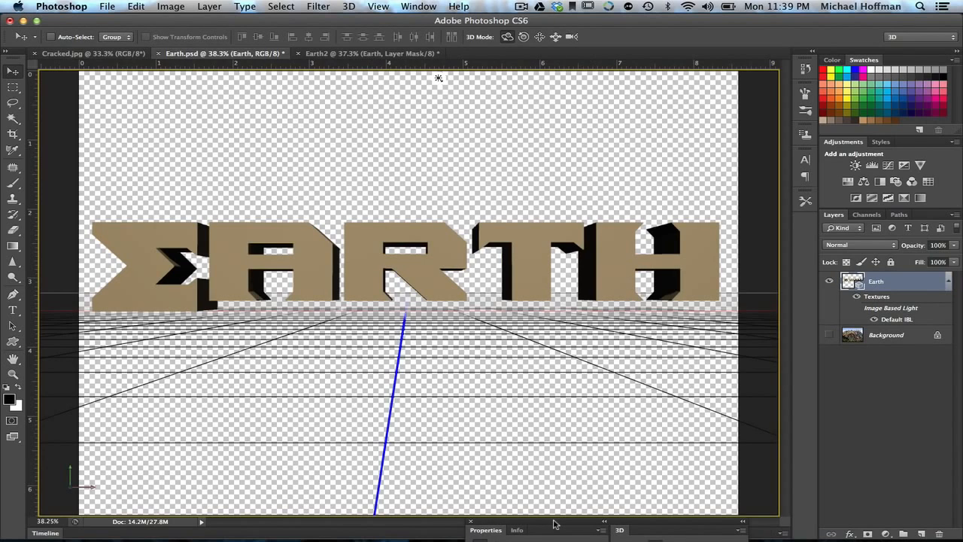
- Orbit the 3D camera so the extruded EARTH text is viewed at an angle from above
drag(553, 523, 662, 229)
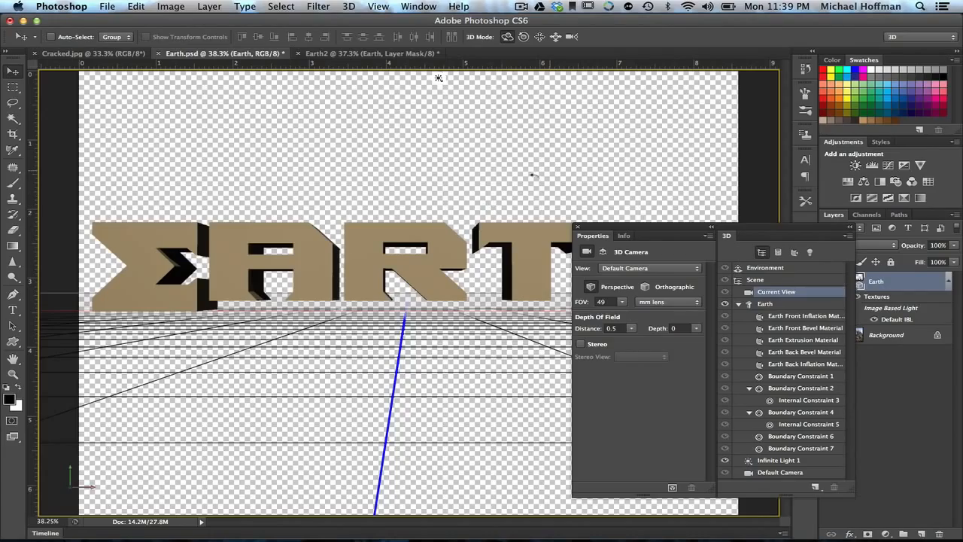
drag(531, 172, 581, 193)
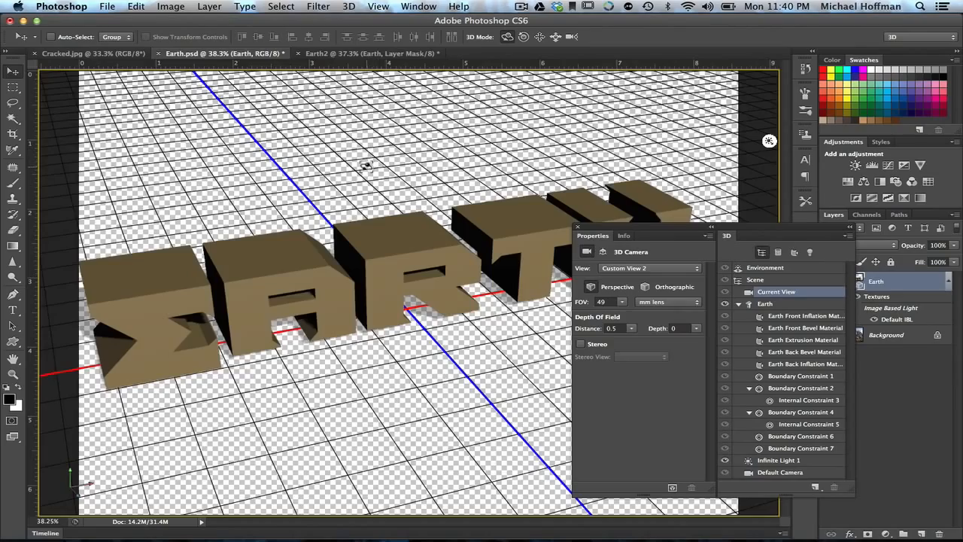
drag(366, 166, 369, 159)
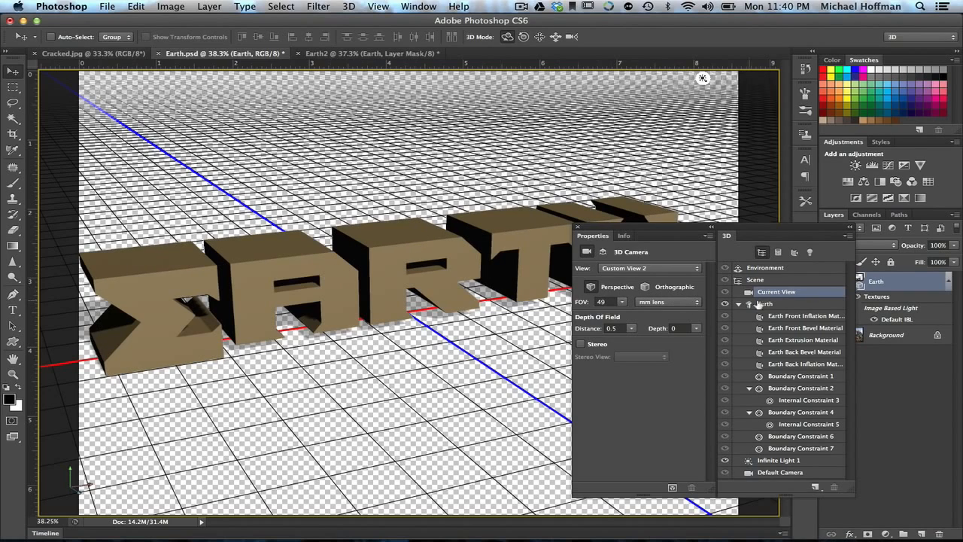
- Copy the entire cracked-ground image from Cracked.jpg and return to Earth.psd
click(798, 316)
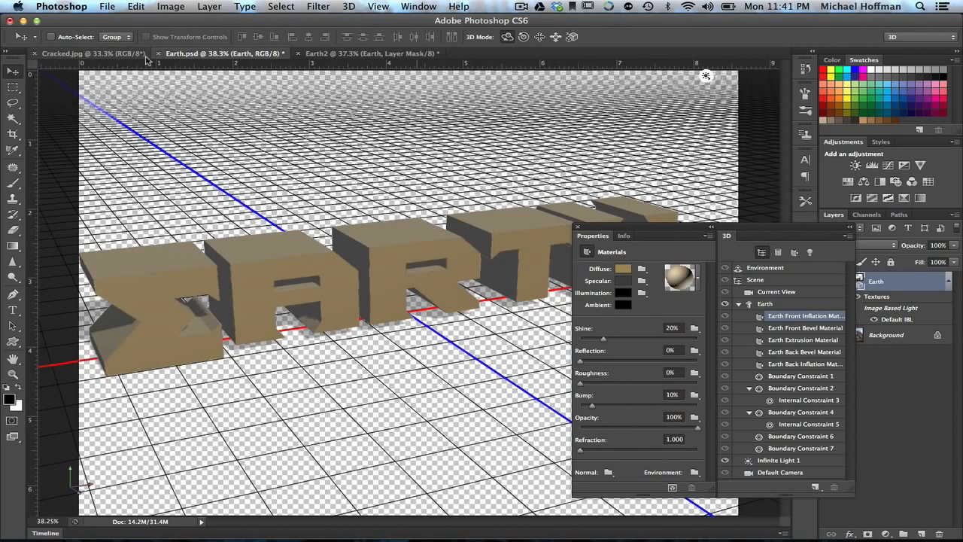
click(121, 55)
click(120, 54)
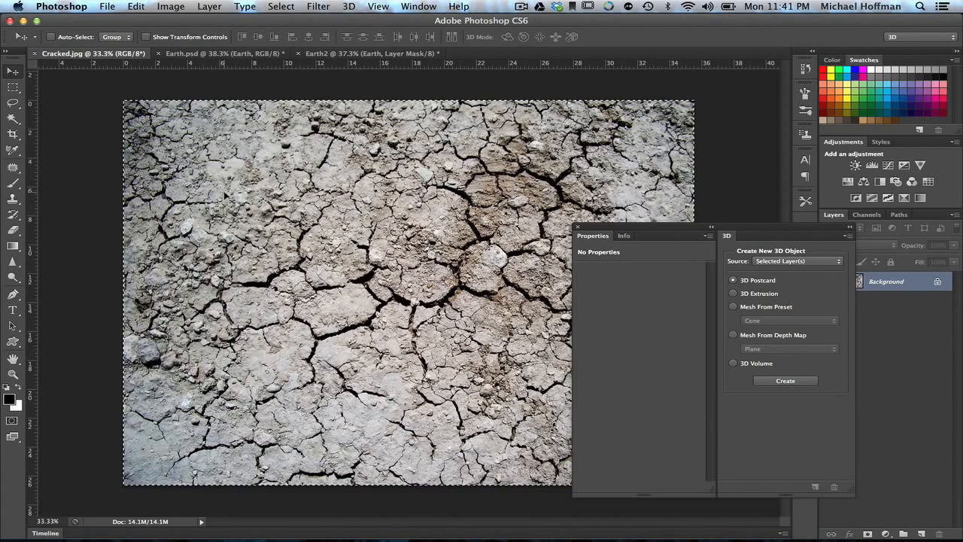
click(209, 58)
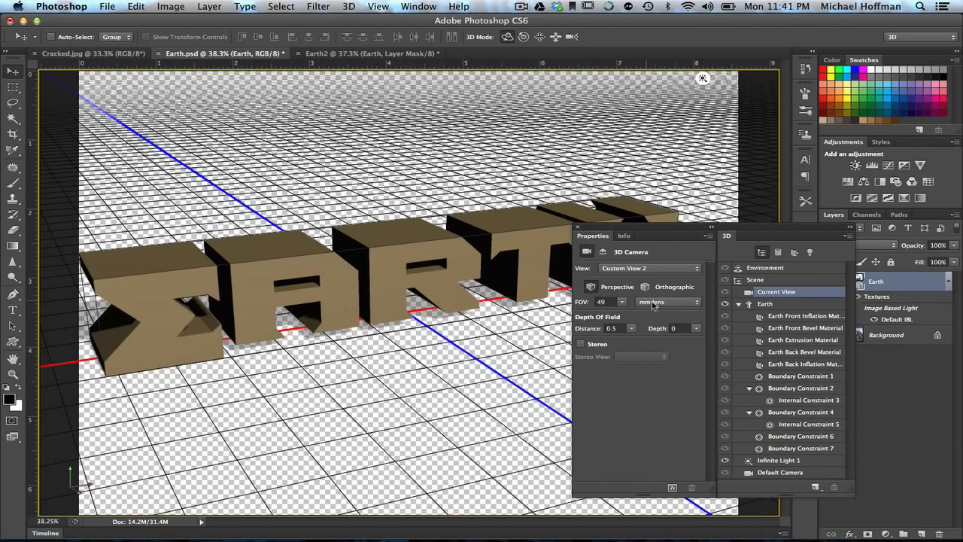
- Create a new bump texture for the Earth Front Inflation Material, 2560 by 1920 pixels at 72 pixels/inch with white background
click(784, 322)
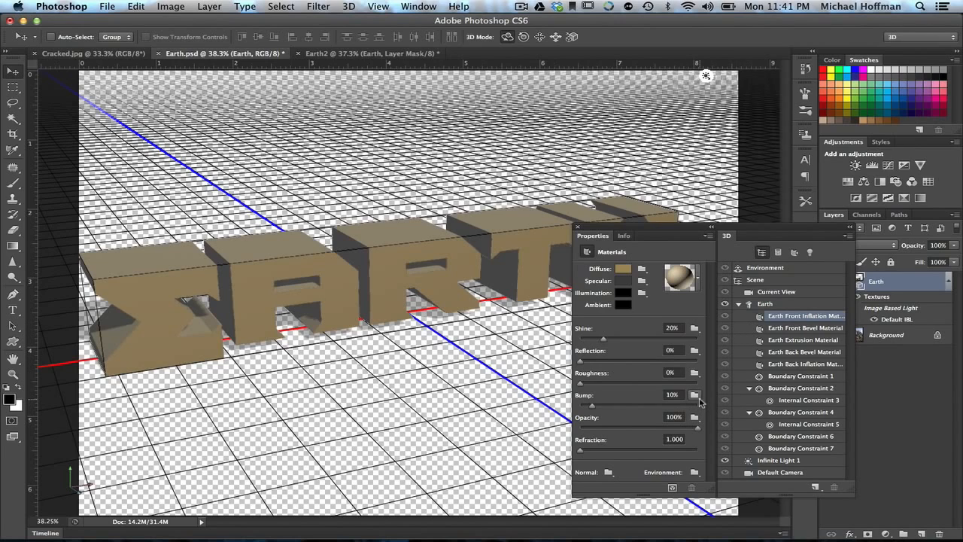
click(694, 395)
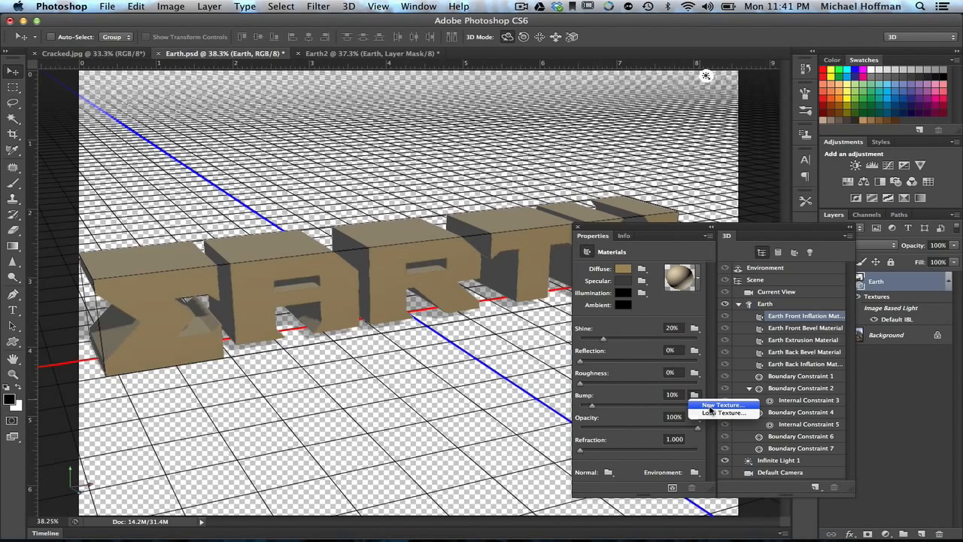
click(709, 406)
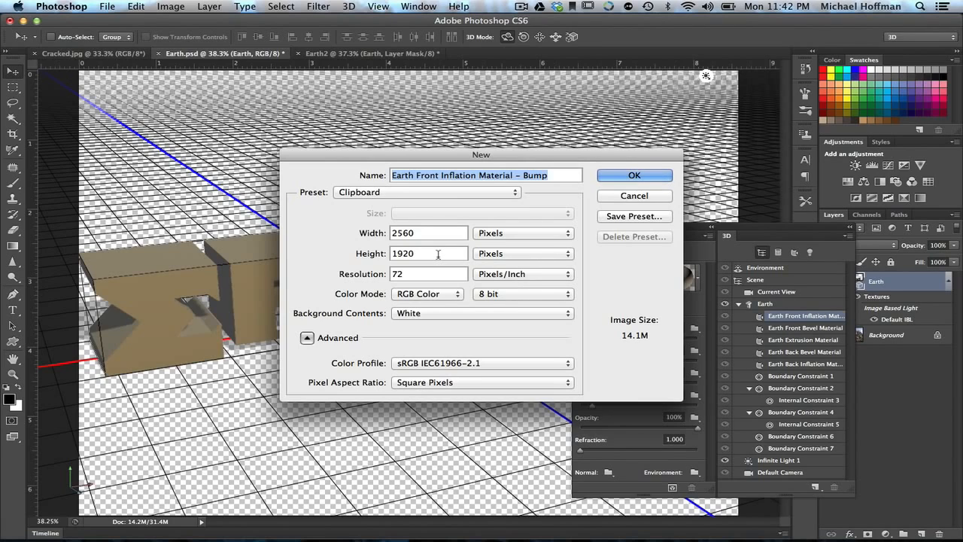
click(630, 176)
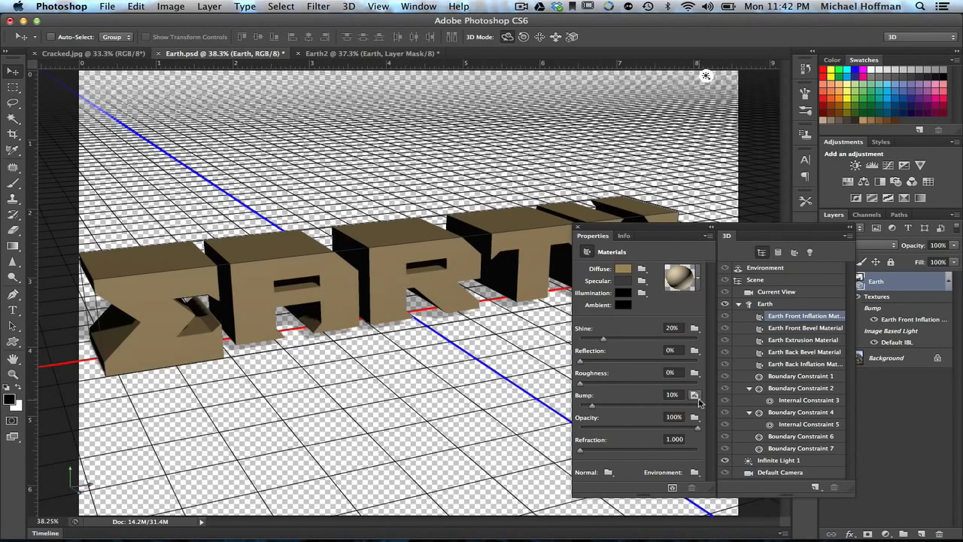
- Edit the front inflation bump texture by pasting in the cracked-ground image, then save and close the texture document
click(697, 398)
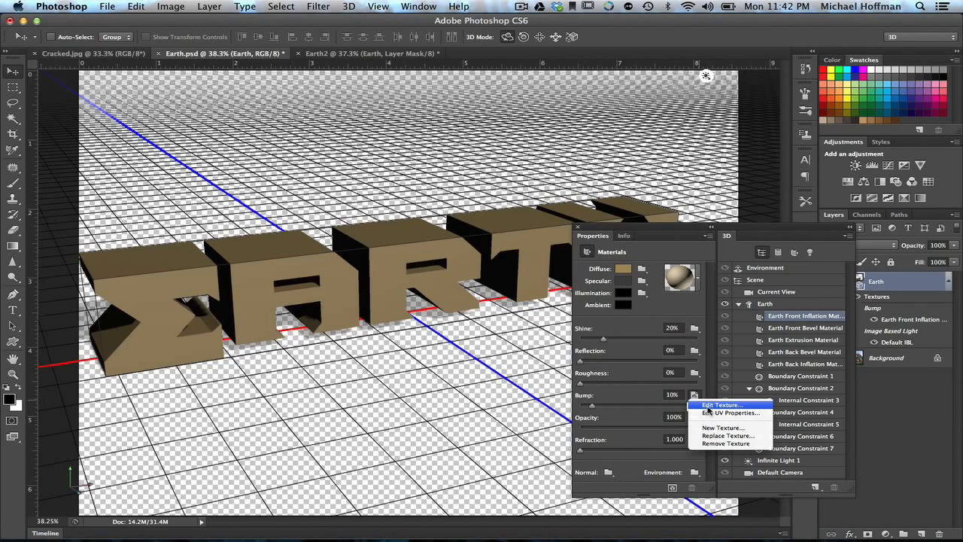
click(708, 406)
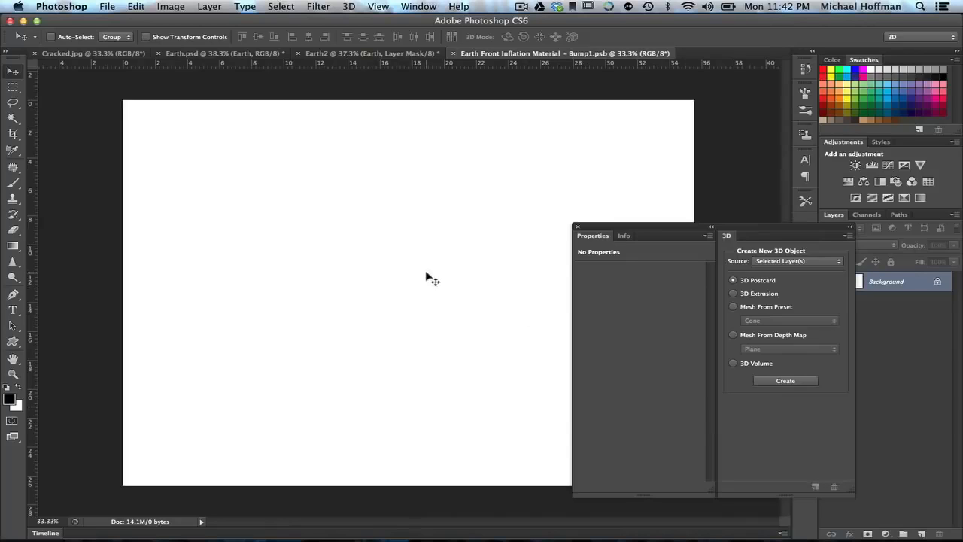
key(super+v)
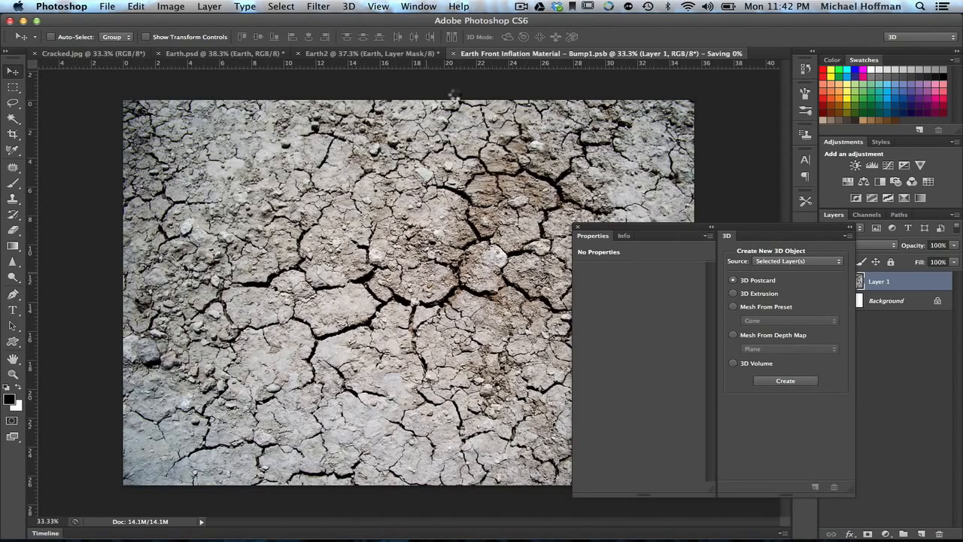
click(452, 52)
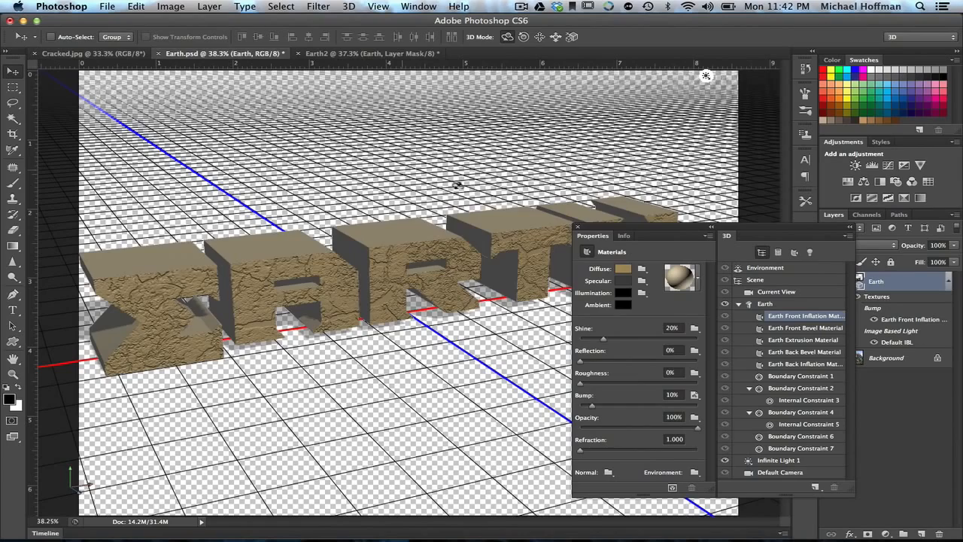
- Give the front cap of the Earth mesh a bevel width of 11%
click(13, 375)
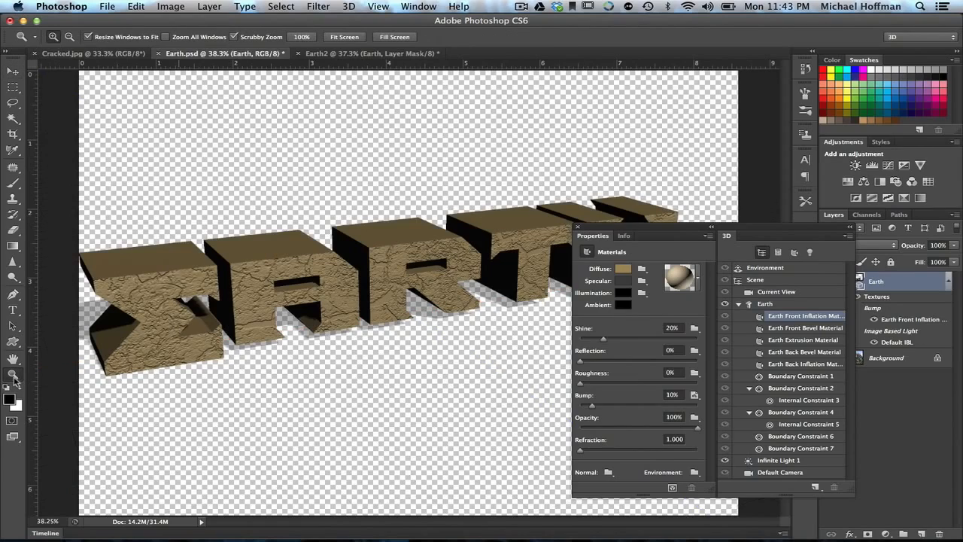
drag(308, 234, 370, 260)
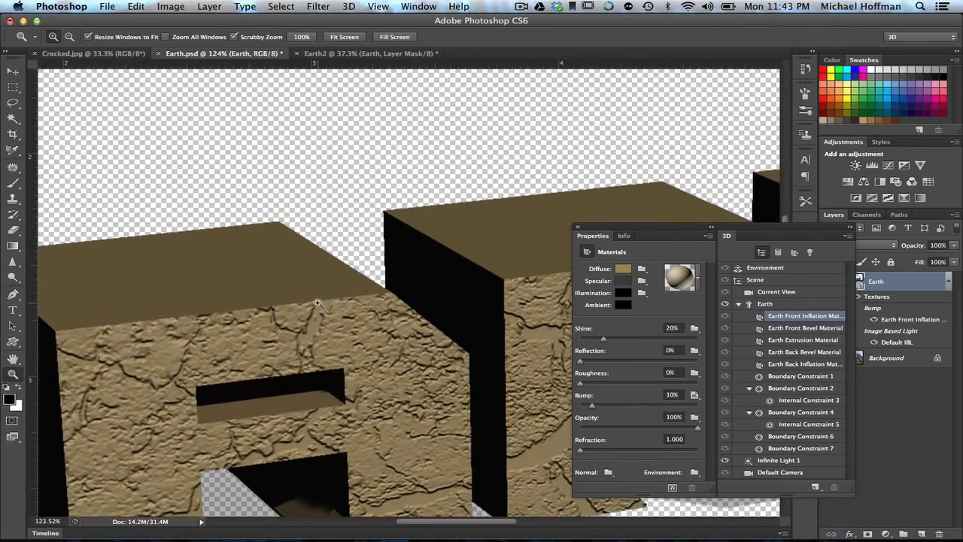
drag(317, 303, 477, 268)
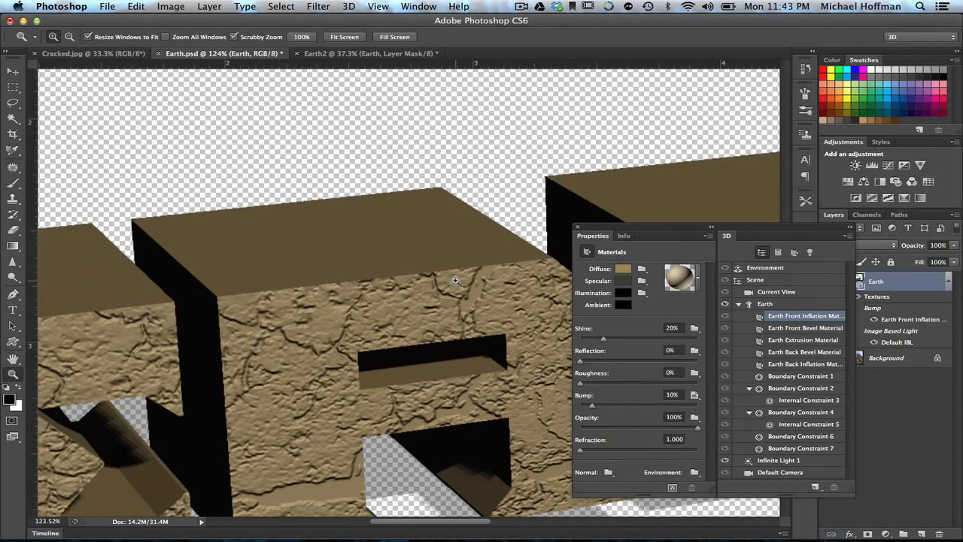
click(773, 304)
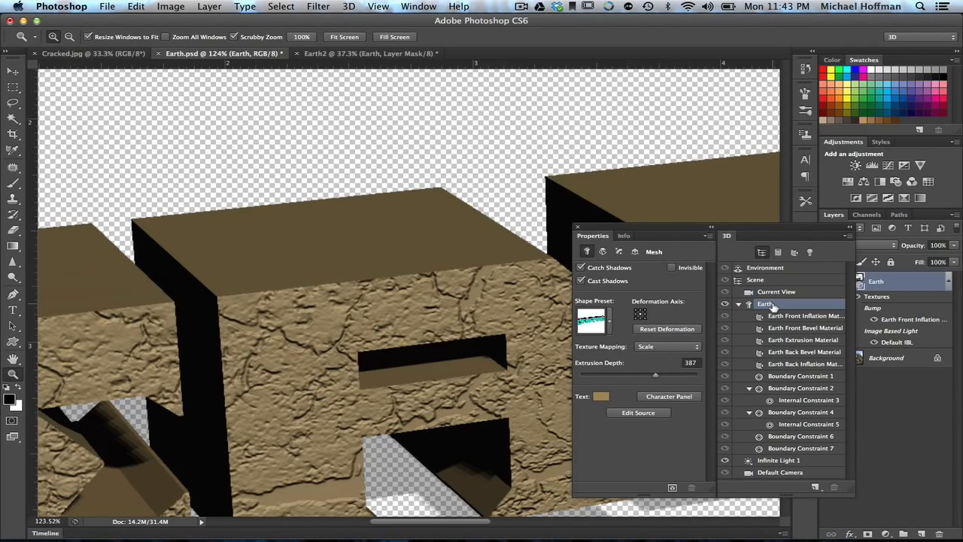
click(618, 252)
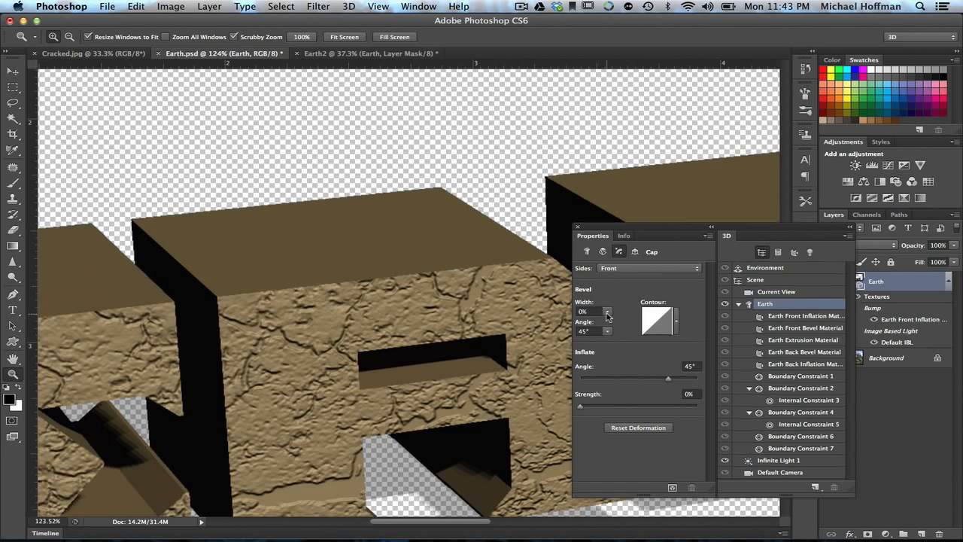
click(607, 315)
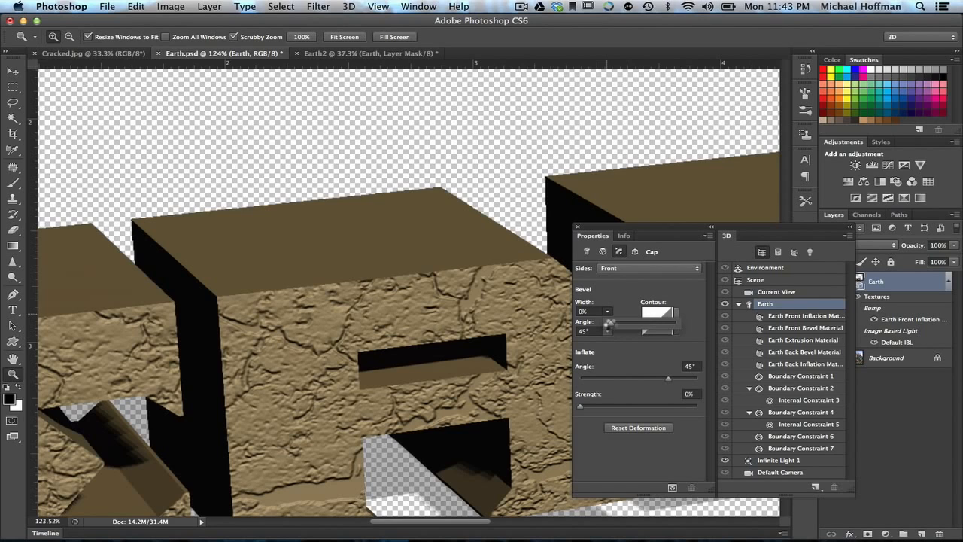
drag(608, 324, 616, 324)
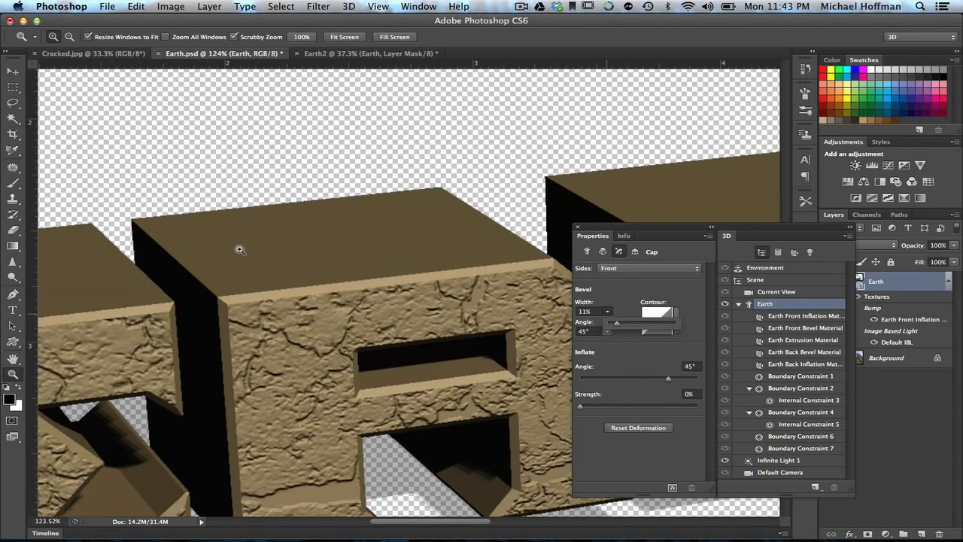
- Widen the front cap's bevel to 14% with the on-canvas bevel control
click(12, 71)
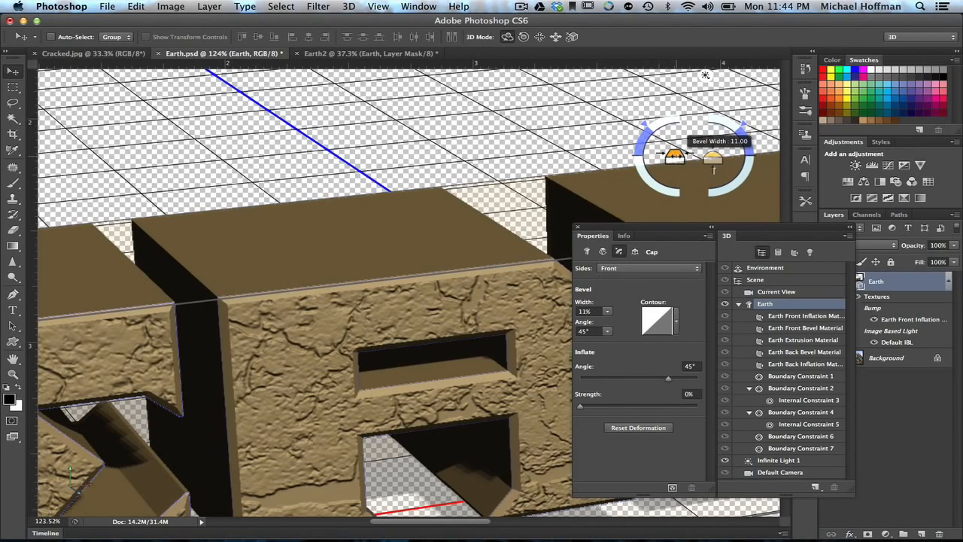
drag(665, 155, 692, 159)
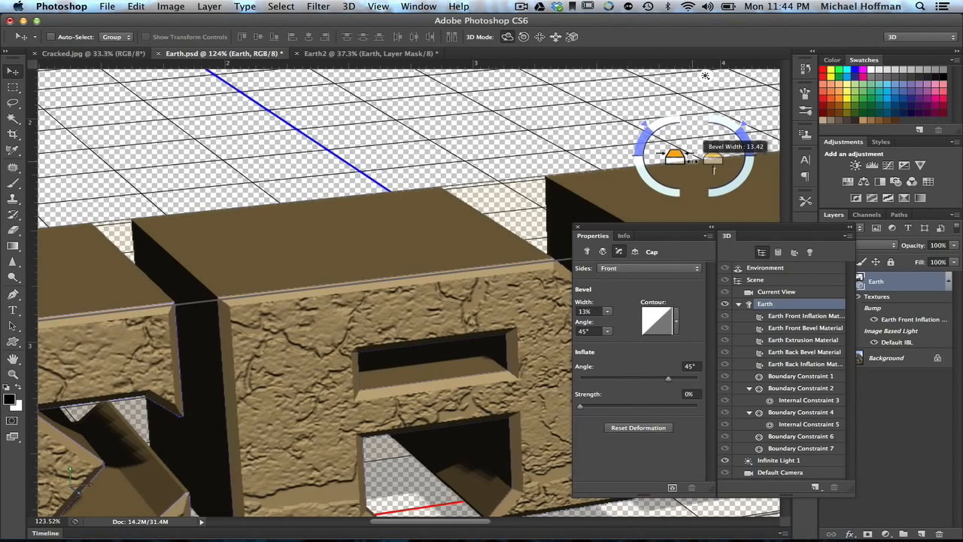
drag(692, 160, 688, 159)
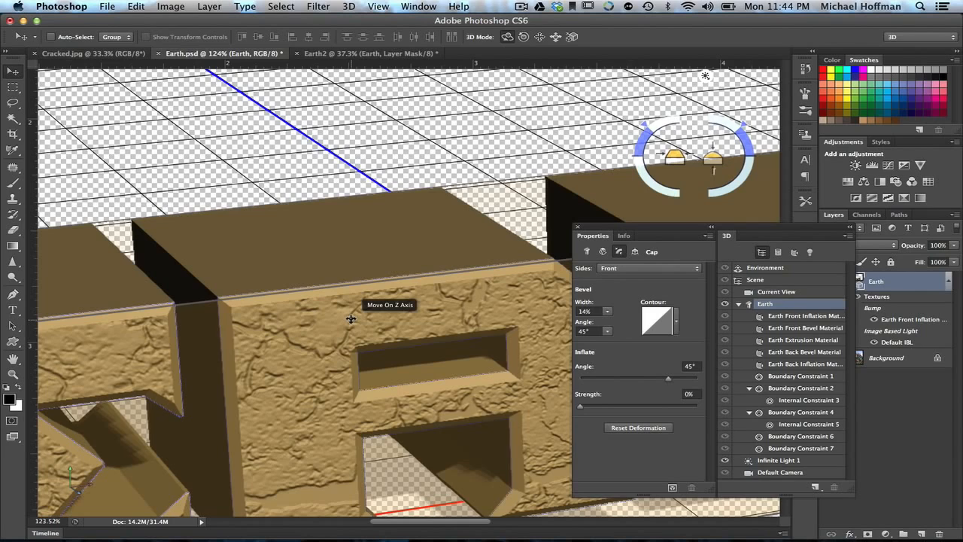
key(h)
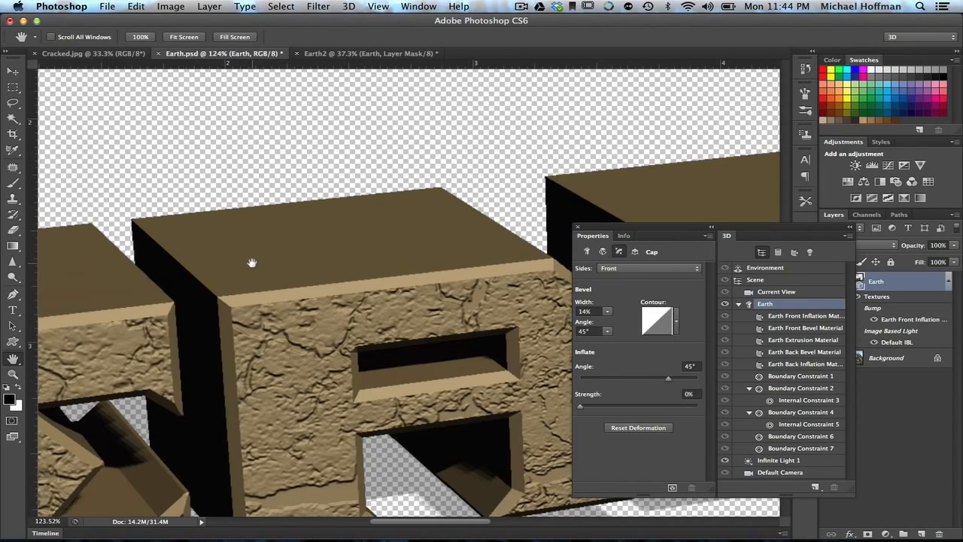
- Examine the material presets and preset libraries available for the Earth Front Inflation Material
click(780, 341)
click(789, 317)
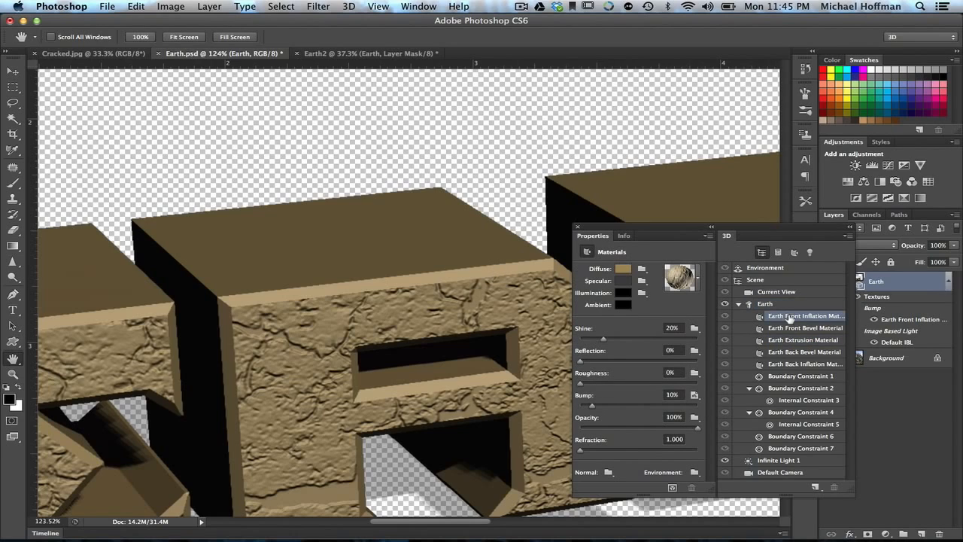
click(697, 288)
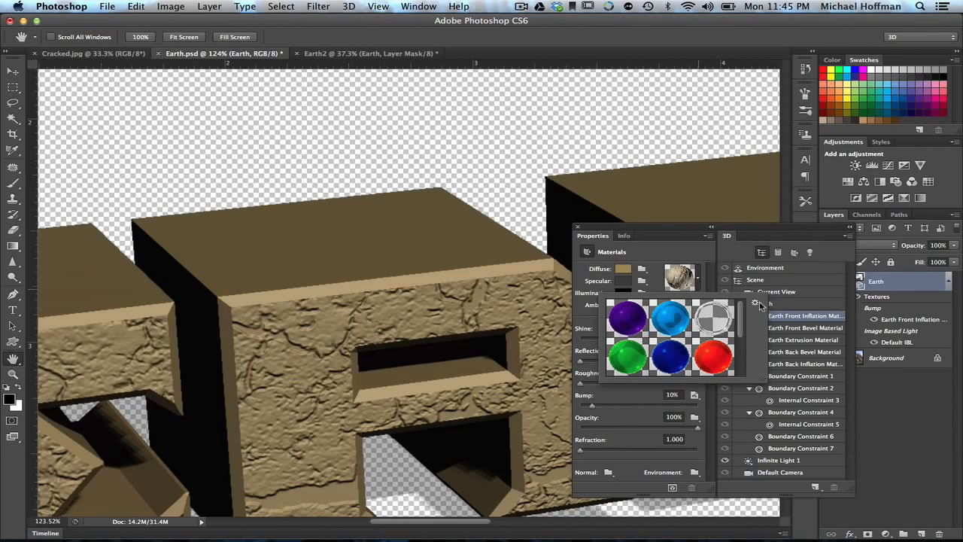
click(755, 303)
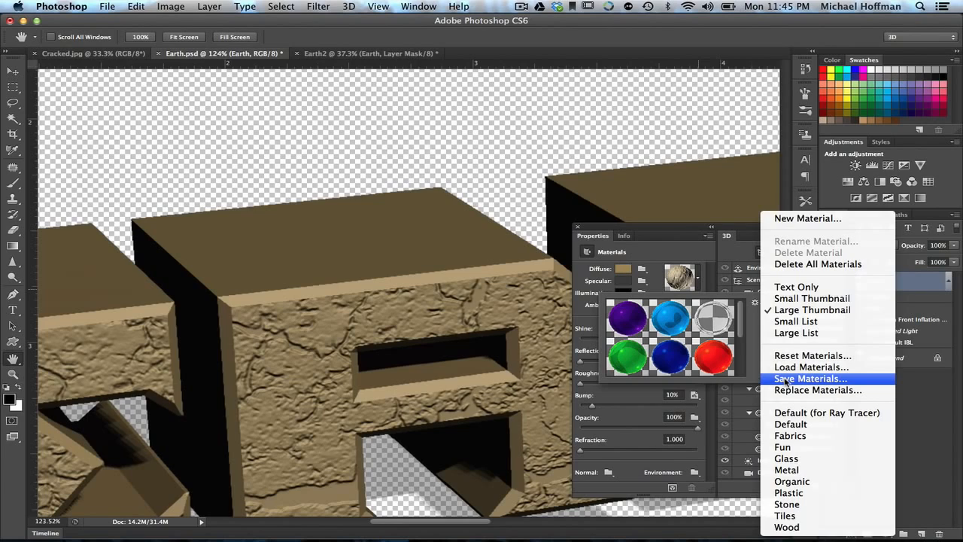
click(675, 247)
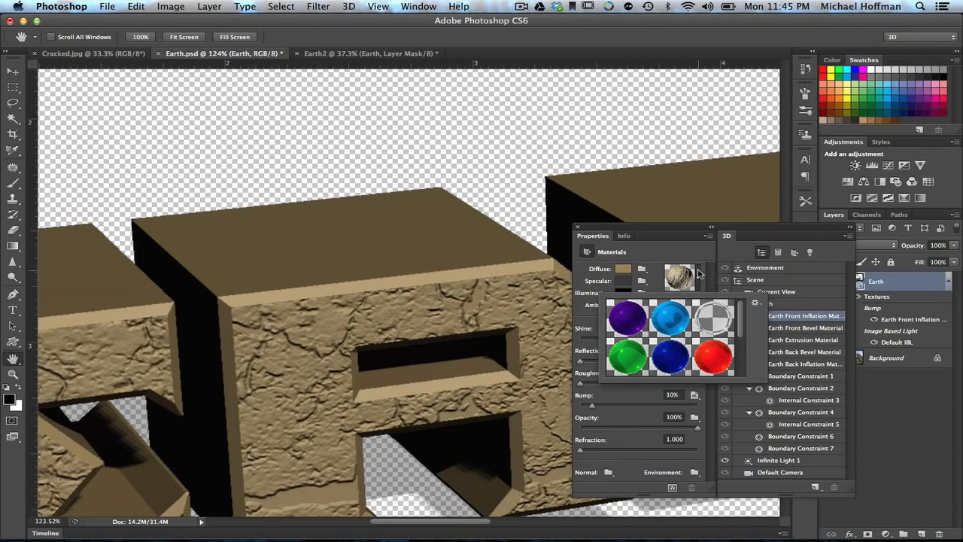
click(701, 274)
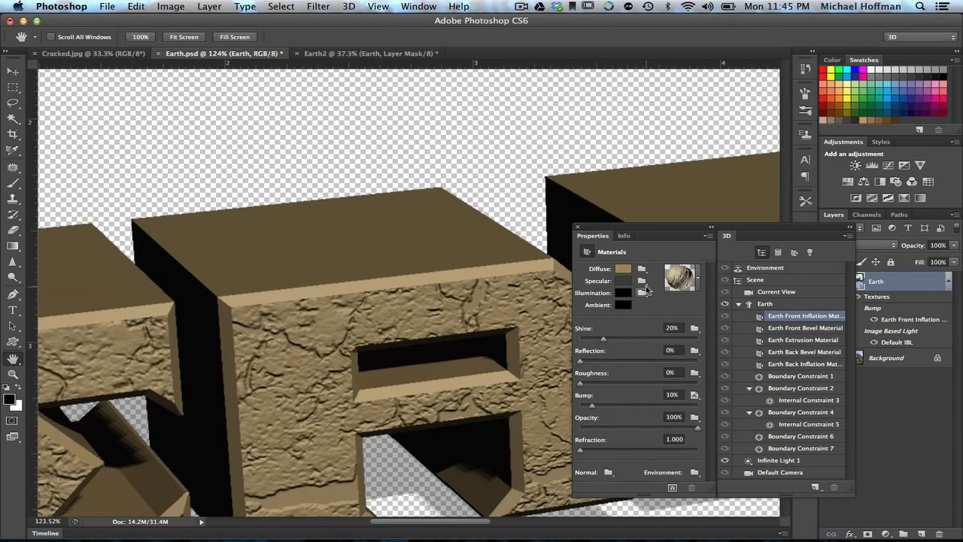
- Sample the Earth Front Inflation Material with the 3D Material Eyedropper and load it onto the front bevel and extrusion surfaces
click(12, 150)
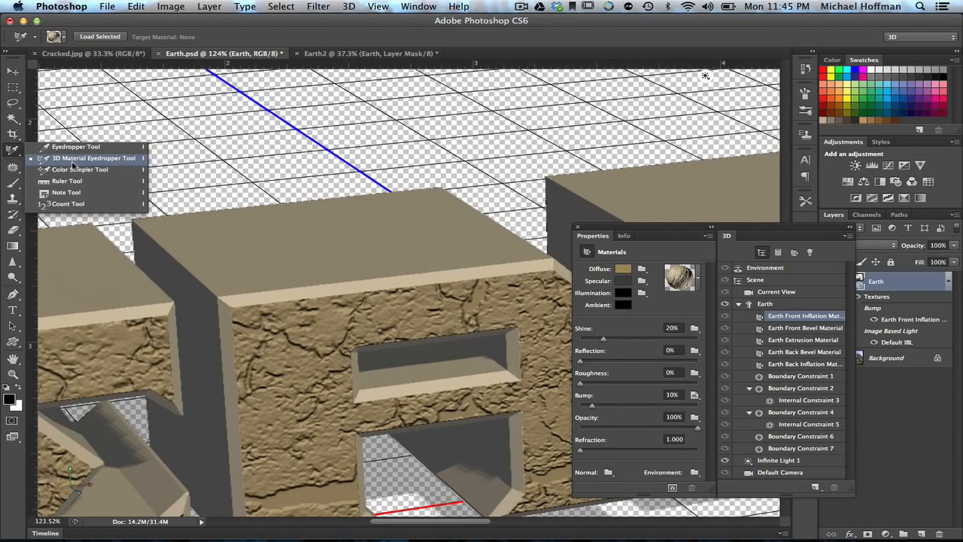
click(73, 159)
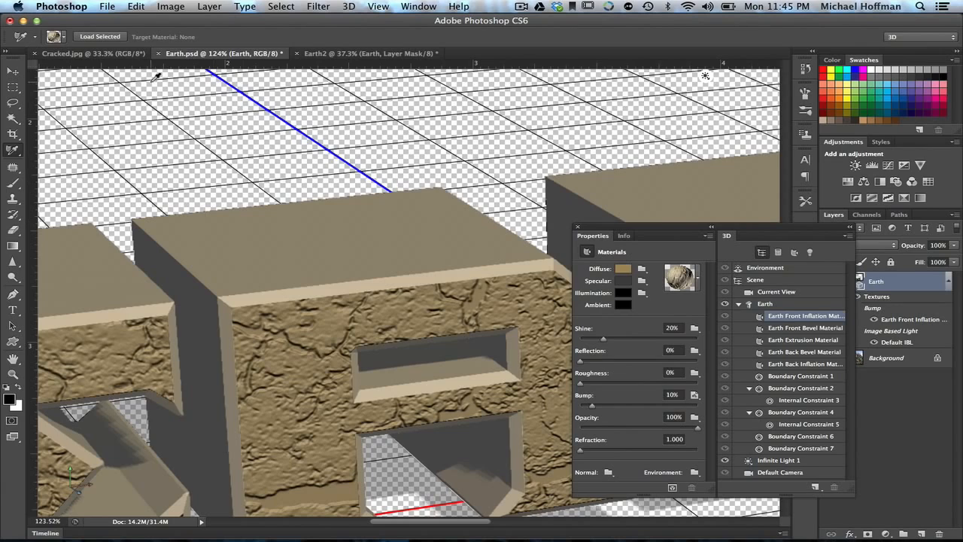
click(111, 39)
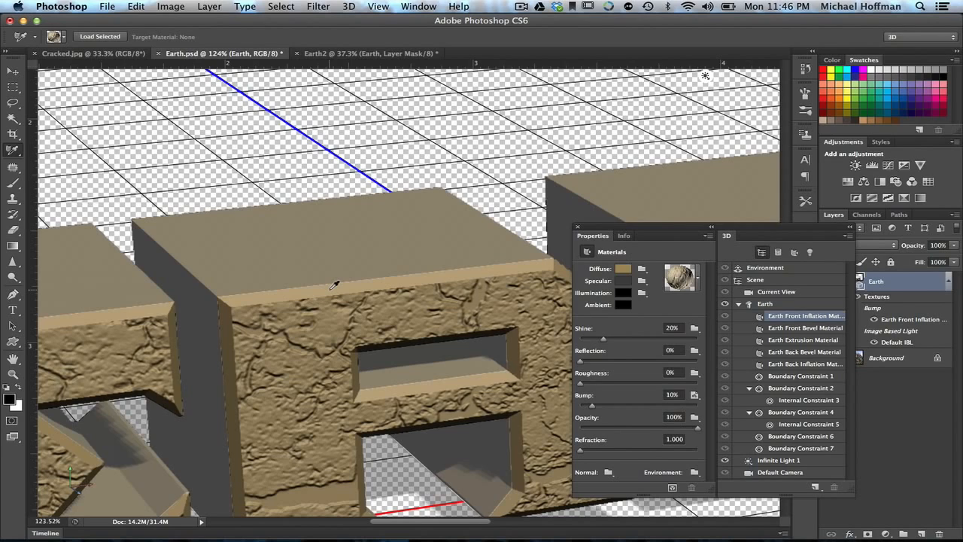
click(336, 294)
click(337, 295)
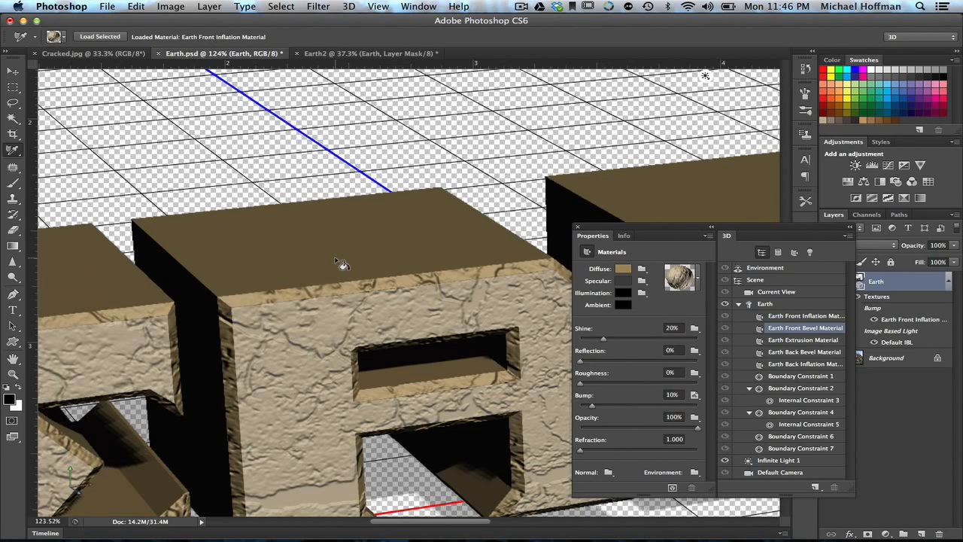
click(341, 264)
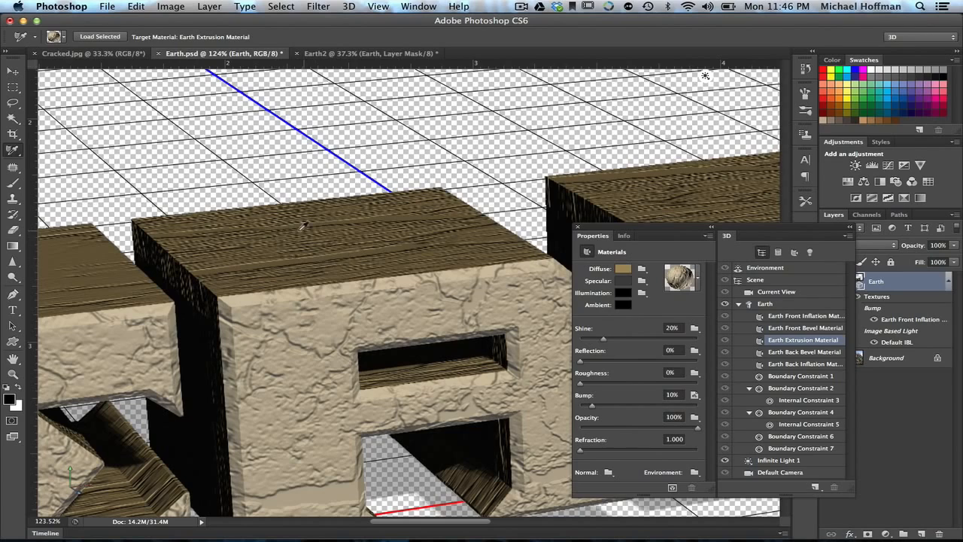
click(335, 256)
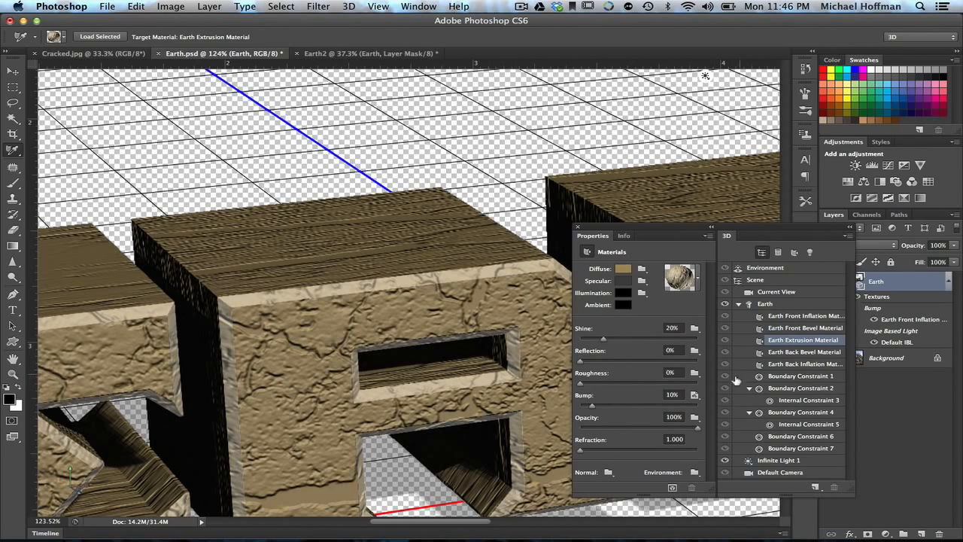
- Rescale the Earth Extrusion Material's bump texture to a U Scale of 300% and a V Scale of 5%
click(694, 394)
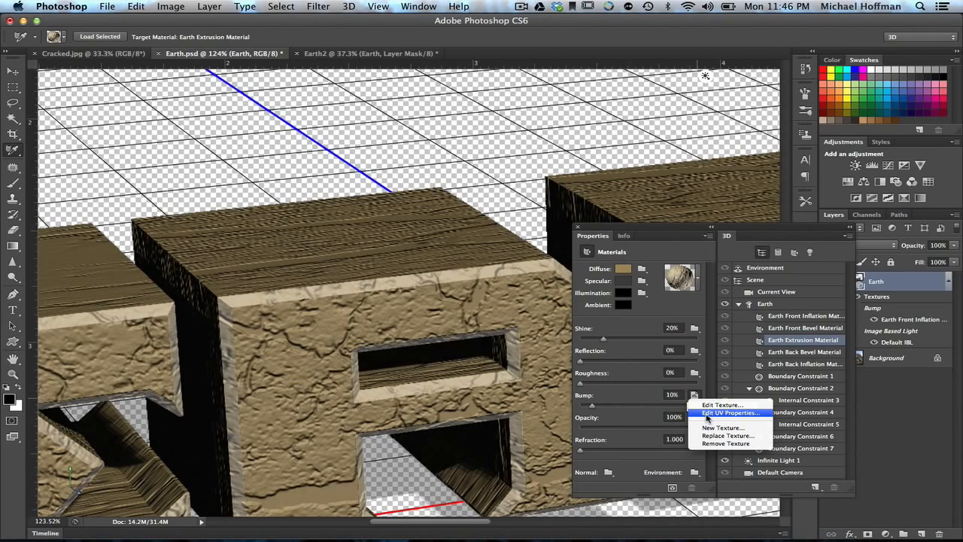
click(707, 414)
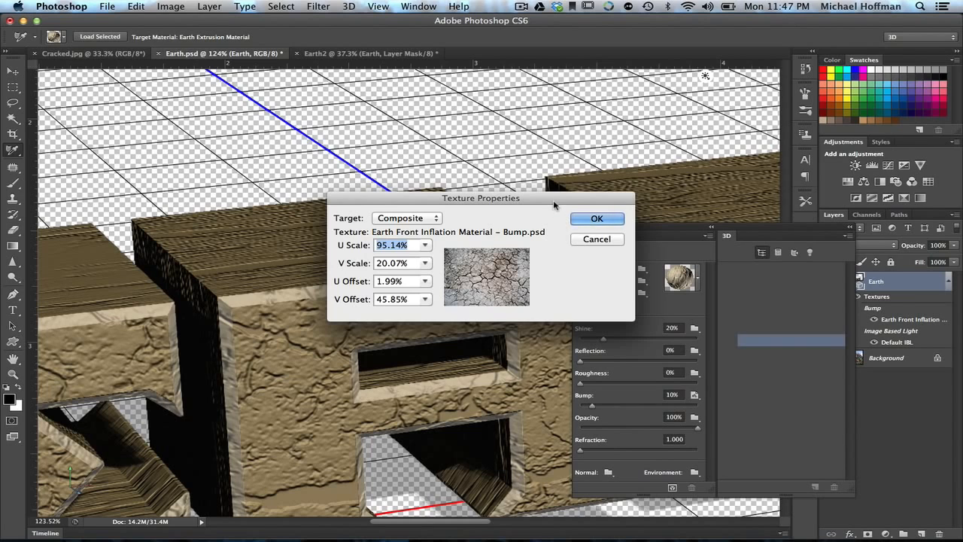
drag(556, 204, 685, 254)
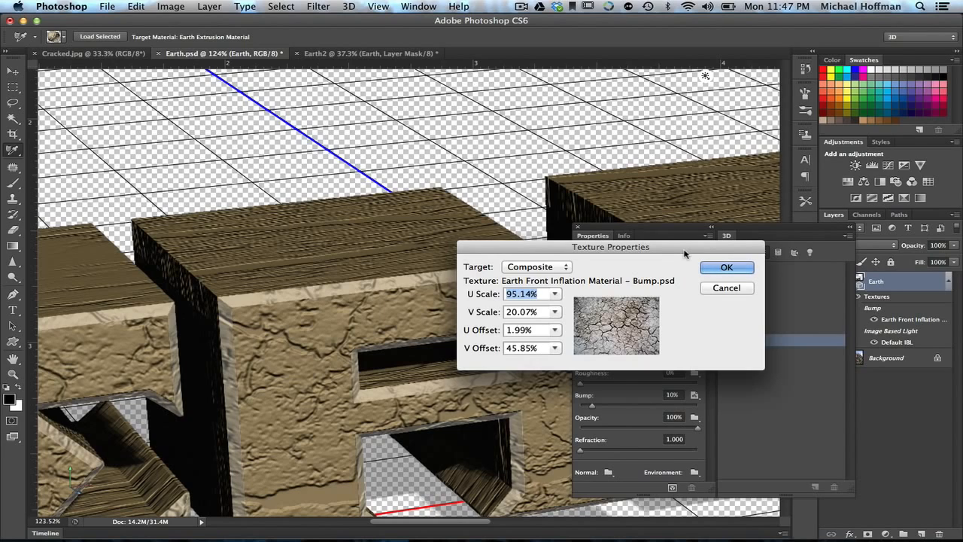
text(300%)
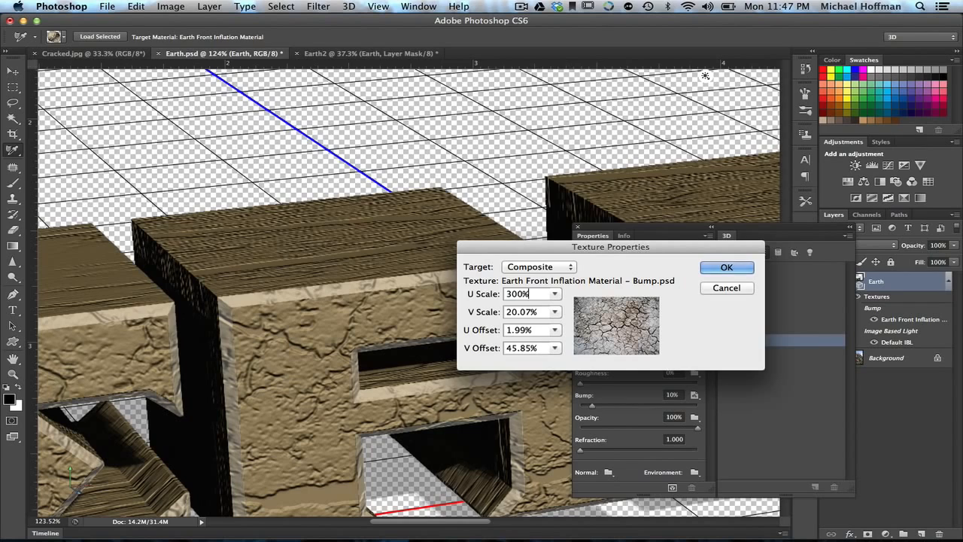
key(Tab)
text(5)
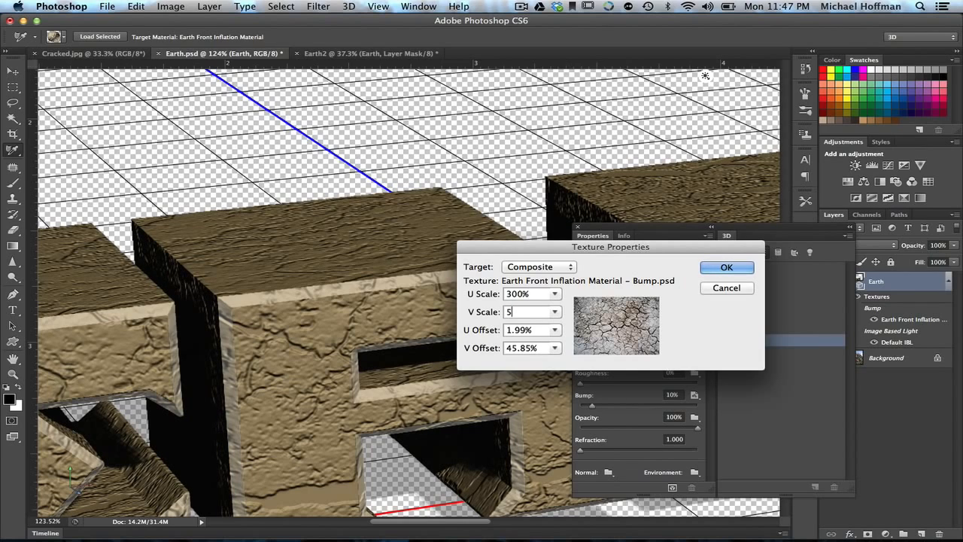
text(%)
key(Tab)
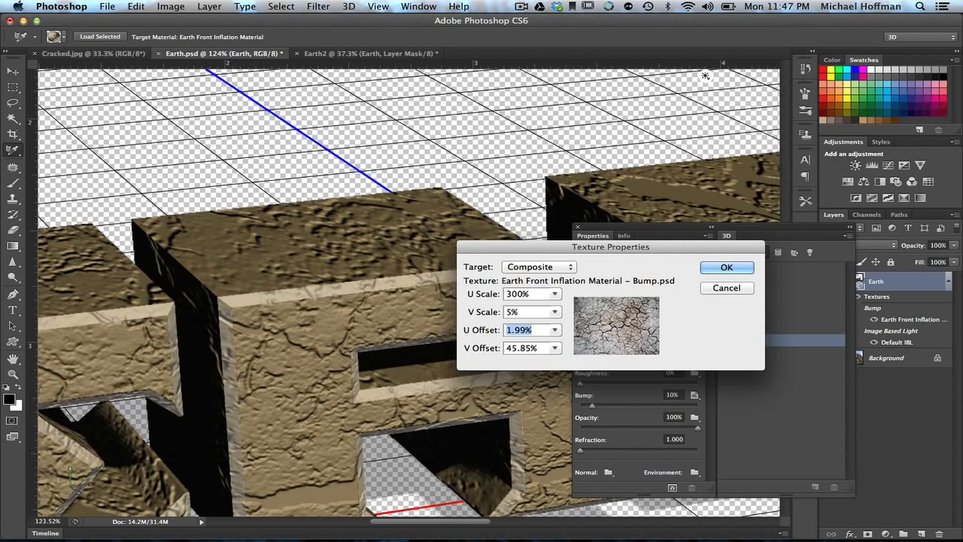
click(712, 269)
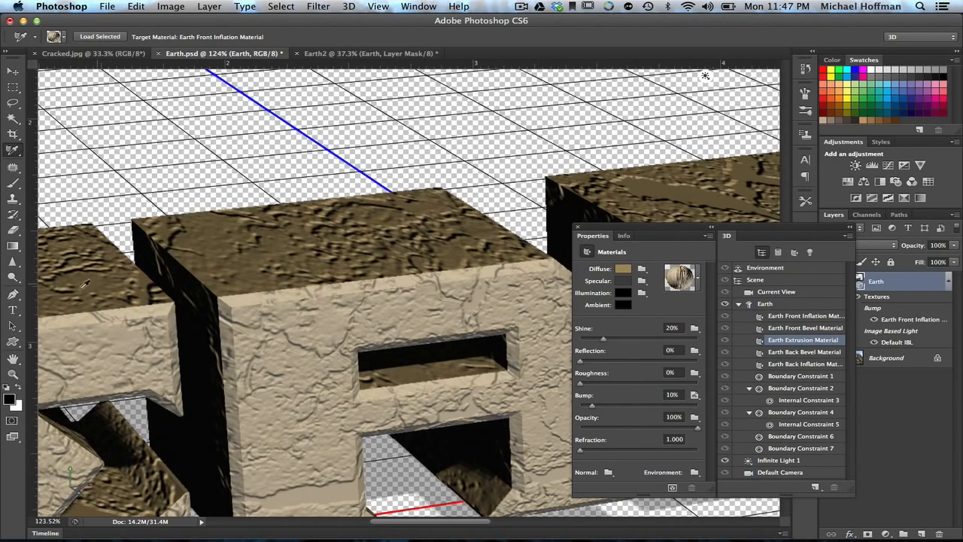
- Fit the whole EARTH image in the window, clear the floating panels off the canvas and show the Background layer
click(15, 360)
double_click(14, 360)
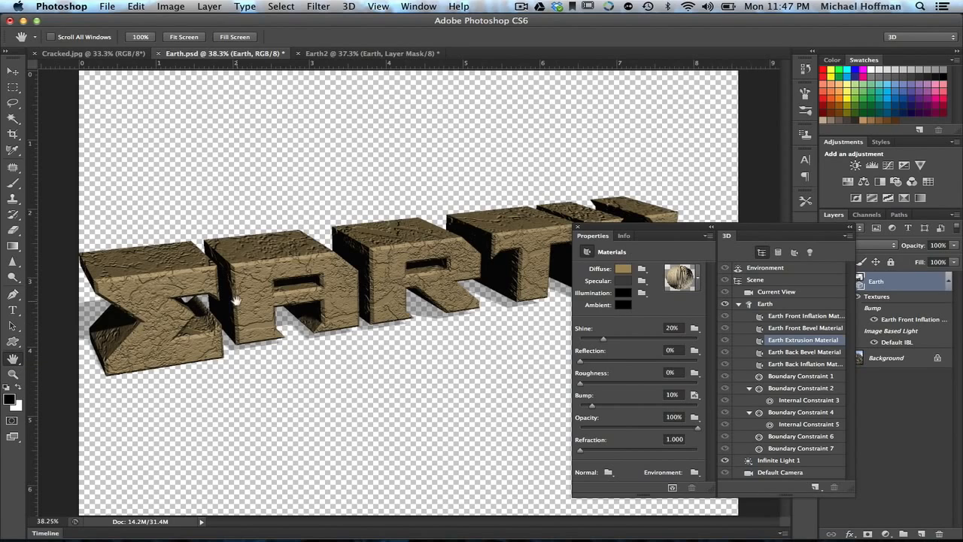
drag(766, 231, 627, 531)
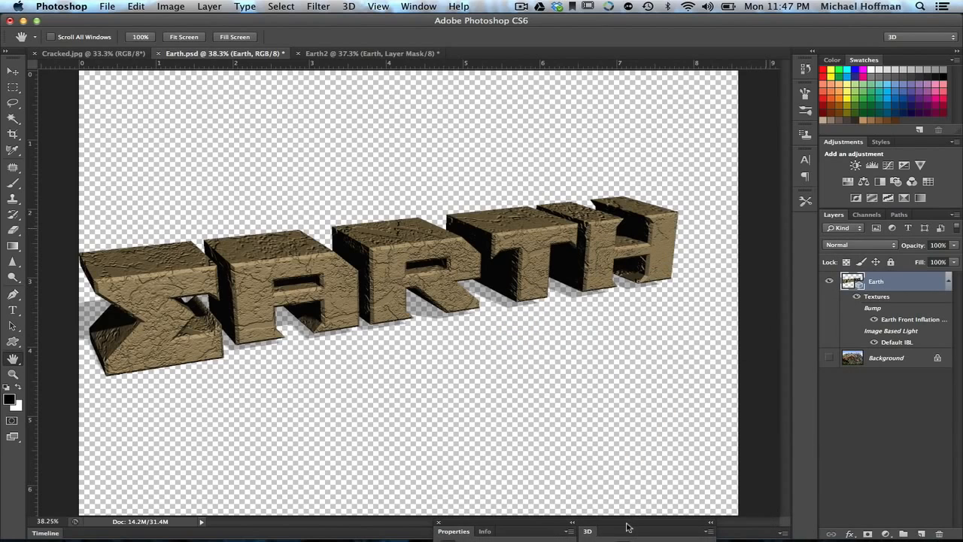
click(829, 358)
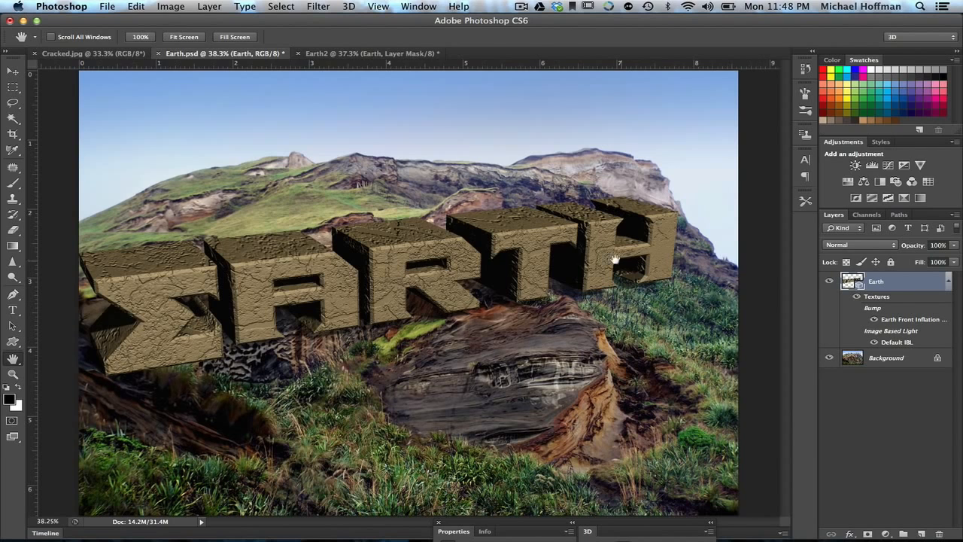
- Orbit the 3D camera slightly to fit the EARTH text to the landscape, comparing it with the Earth2 document
key(v)
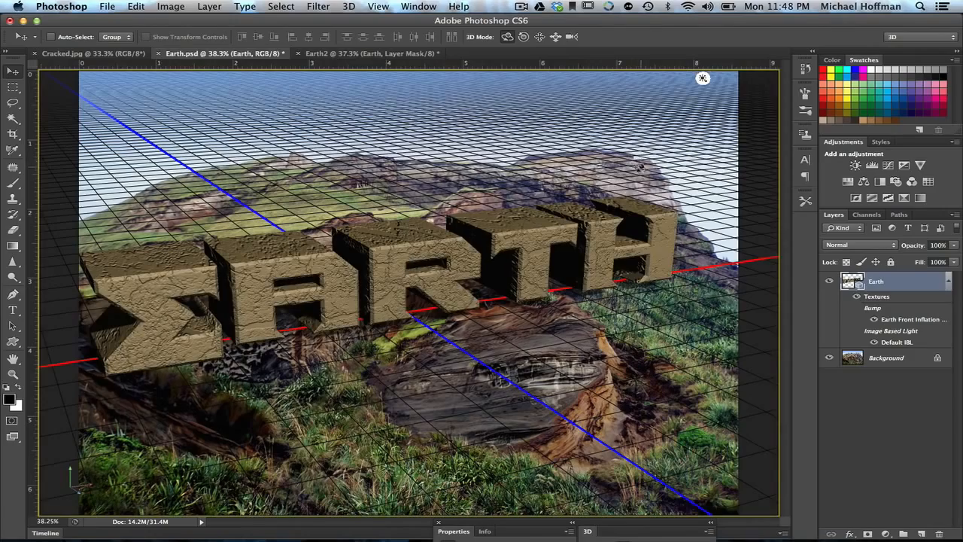
mouse_move(642, 143)
mouse_down()
mouse_move(620, 184)
mouse_move(612, 163)
mouse_move(626, 142)
mouse_up()
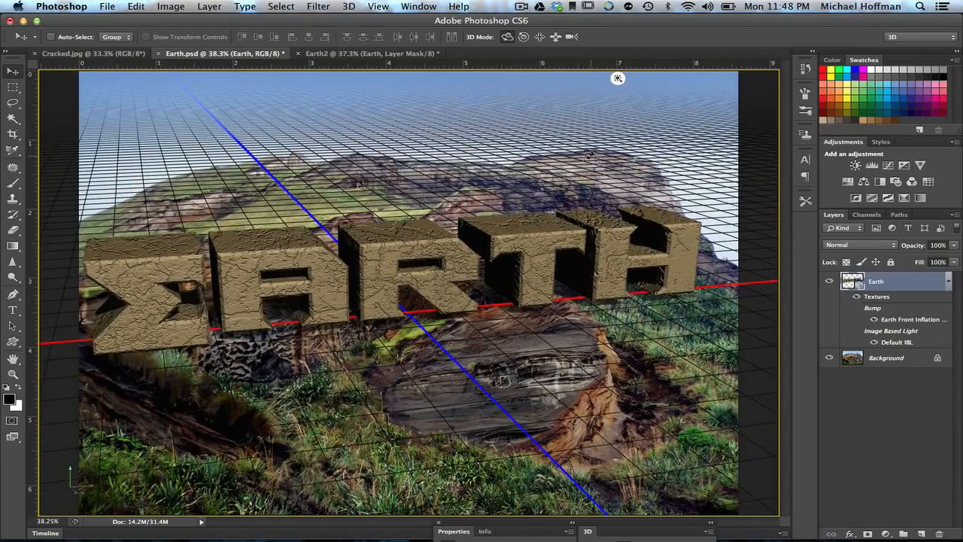
mouse_move(476, 172)
mouse_down()
mouse_move(470, 160)
mouse_move(474, 168)
mouse_up()
click(382, 54)
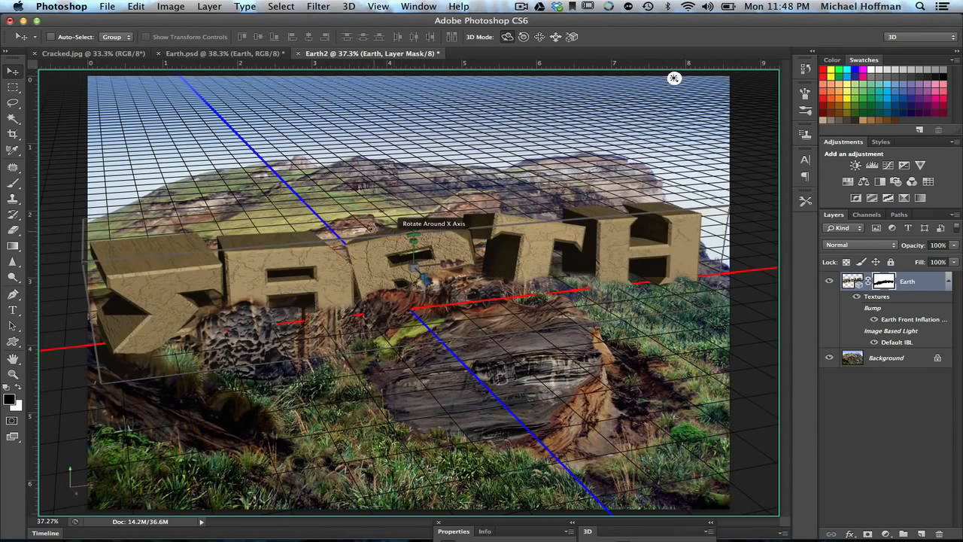
click(249, 56)
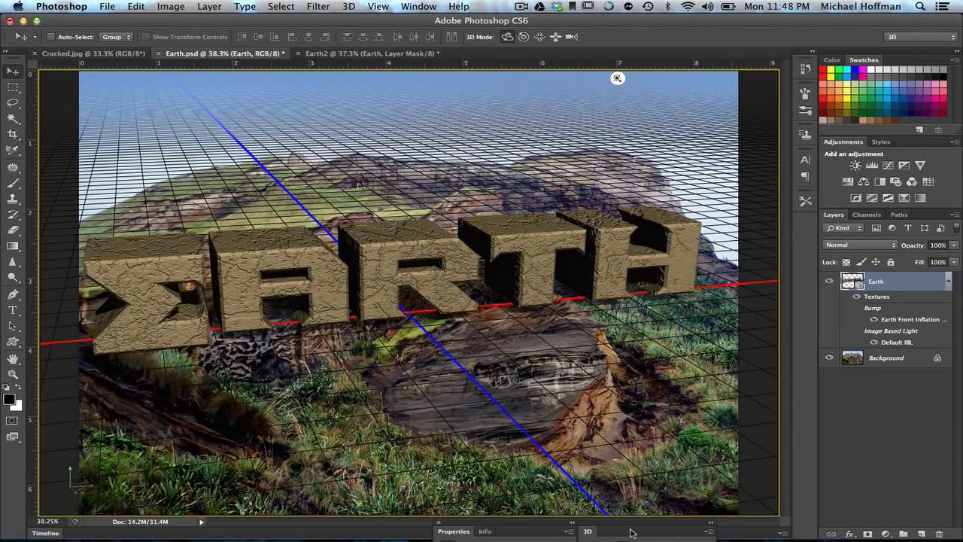
- Split the Earth mesh's extrusion into separate letter objects
drag(632, 532, 645, 288)
click(638, 357)
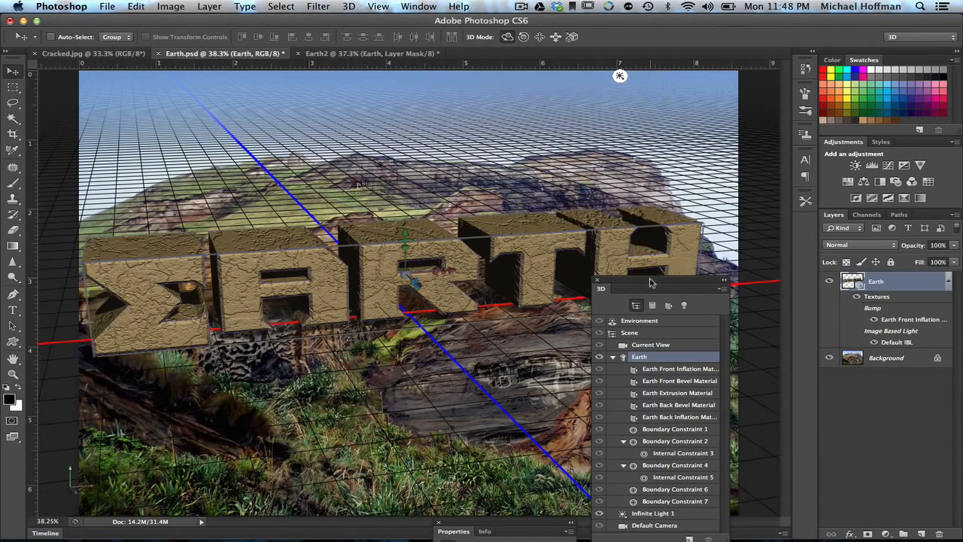
drag(652, 283, 651, 531)
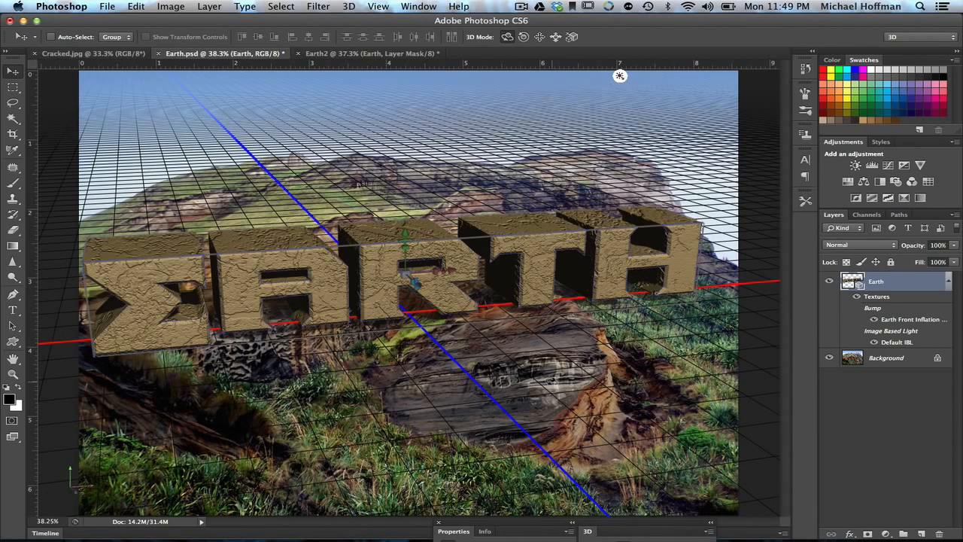
click(349, 7)
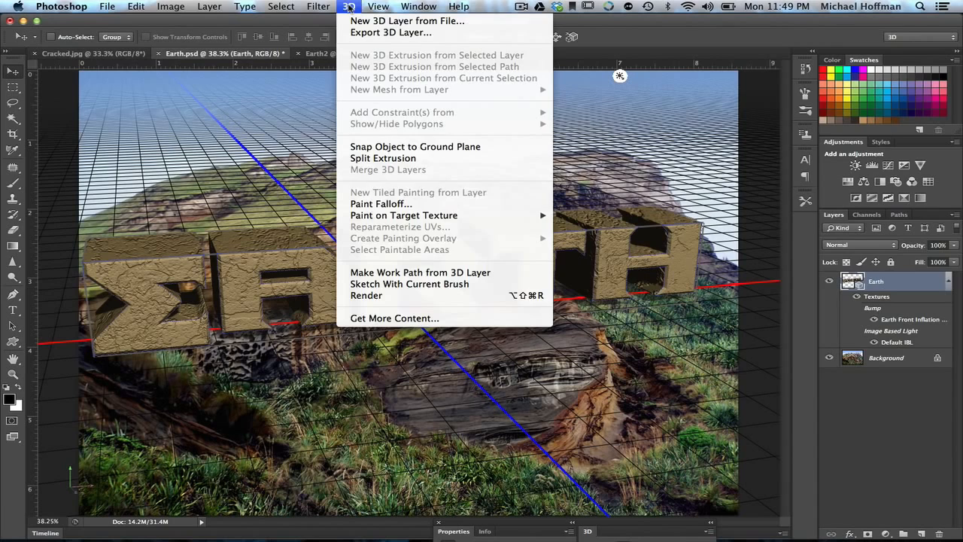
click(376, 159)
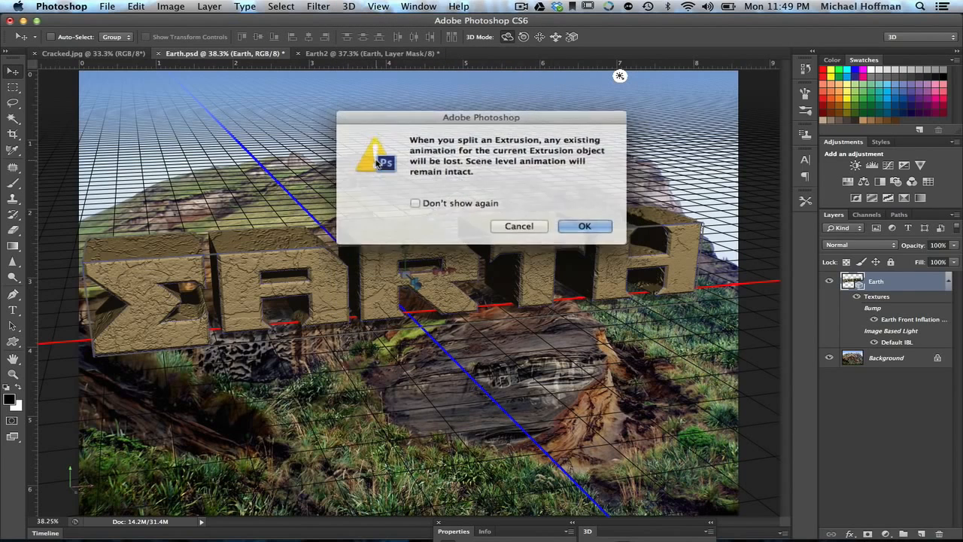
click(585, 225)
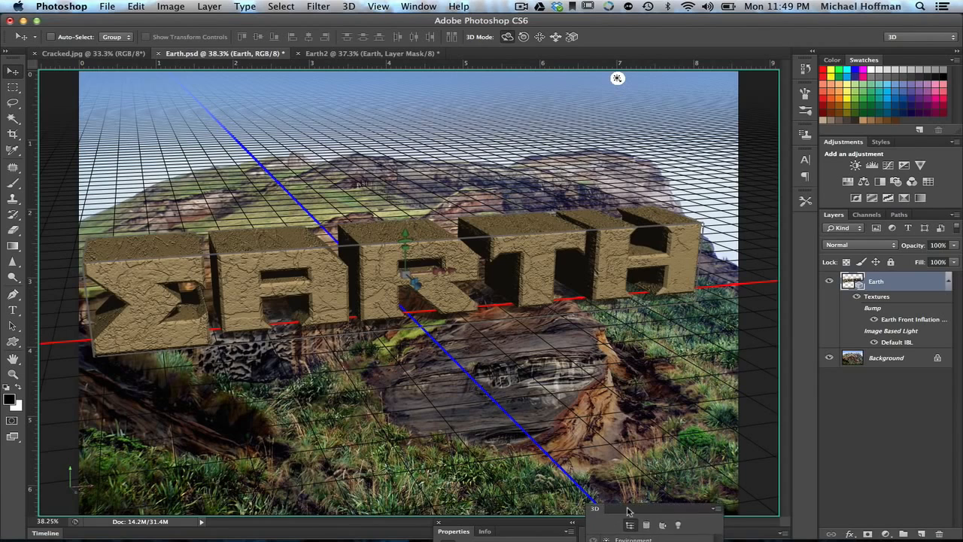
- Expand the Earth group in the 3D scene list and collapse the a, r, t, h and E entries inside it
drag(620, 534, 667, 182)
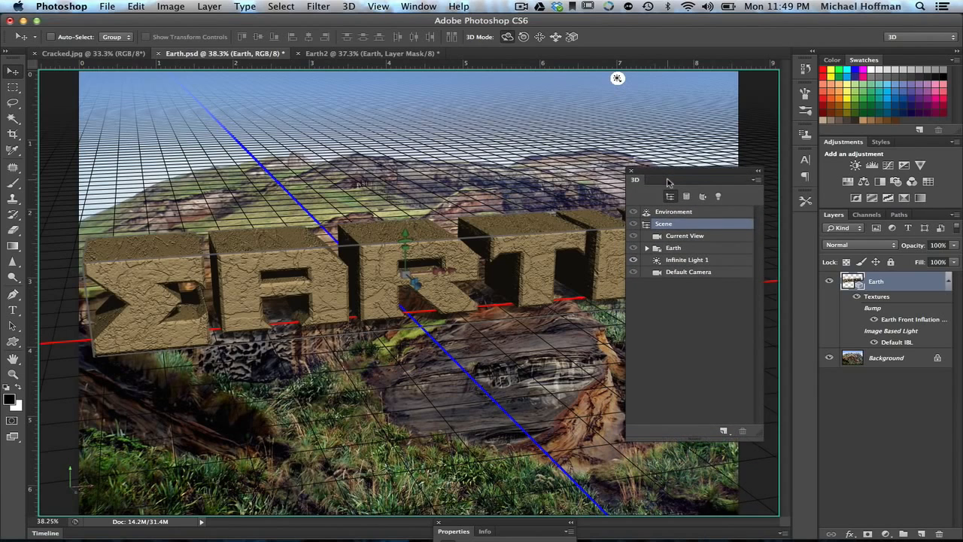
click(647, 249)
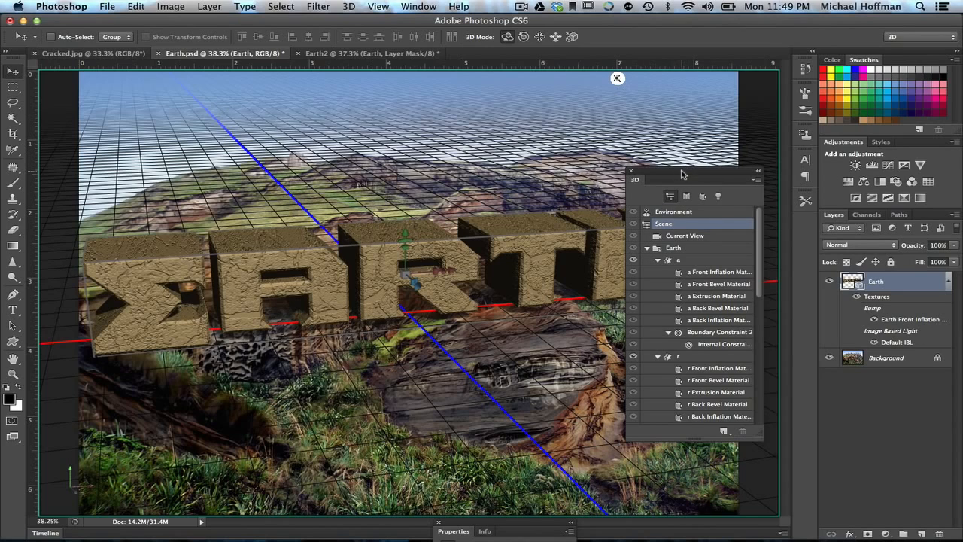
drag(682, 174, 691, 79)
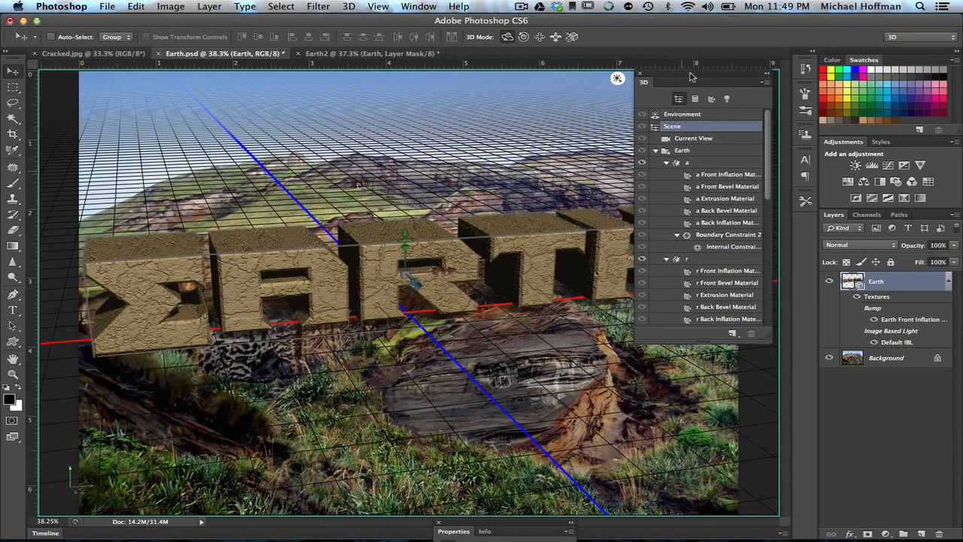
click(666, 164)
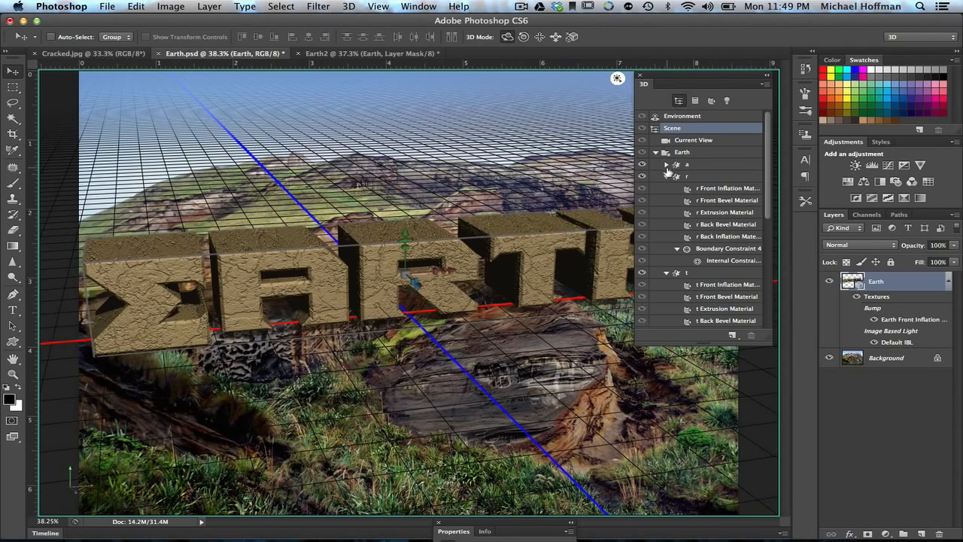
click(665, 177)
click(666, 189)
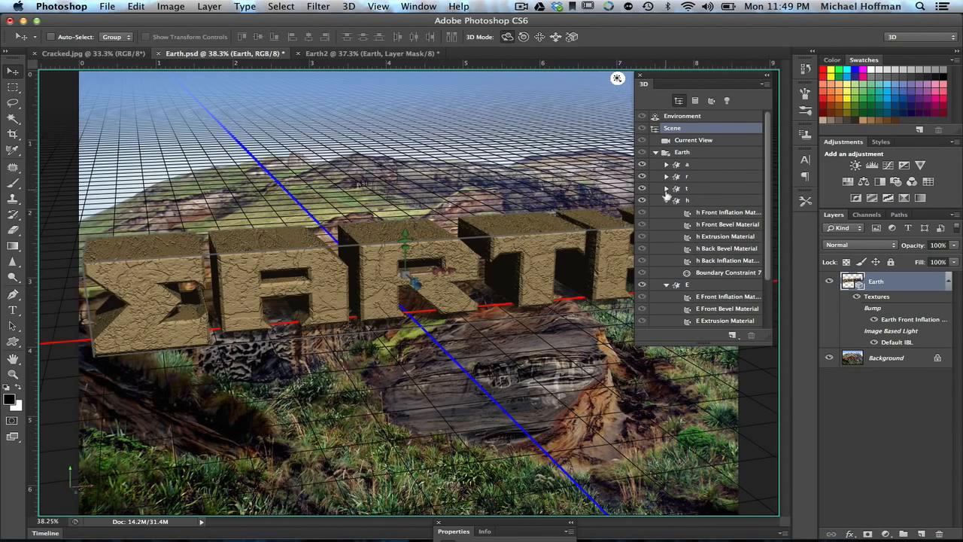
click(666, 200)
click(665, 213)
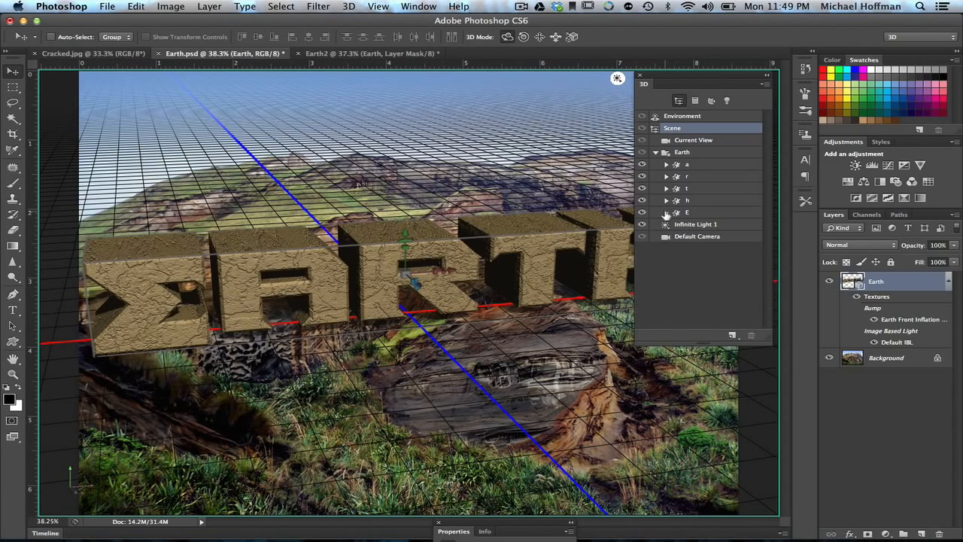
drag(685, 79, 826, 332)
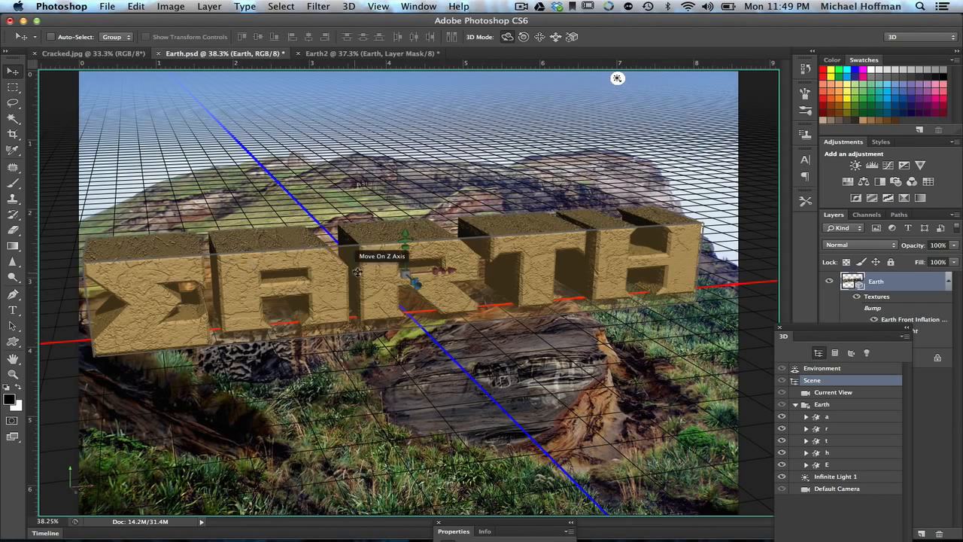
- Turn the E slightly in 3D, then turn the A and rotate it about 6° clockwise around its Z axis
click(175, 267)
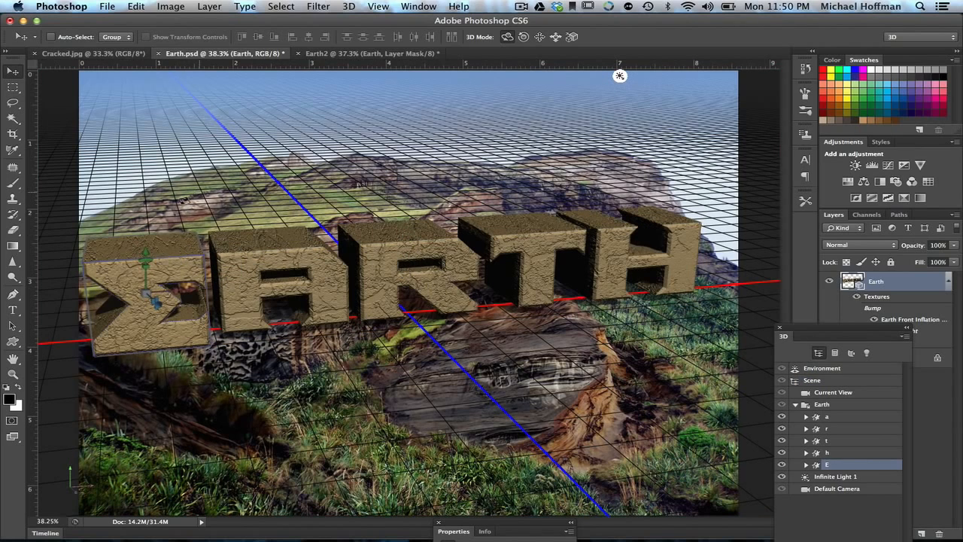
drag(184, 200, 208, 189)
click(288, 272)
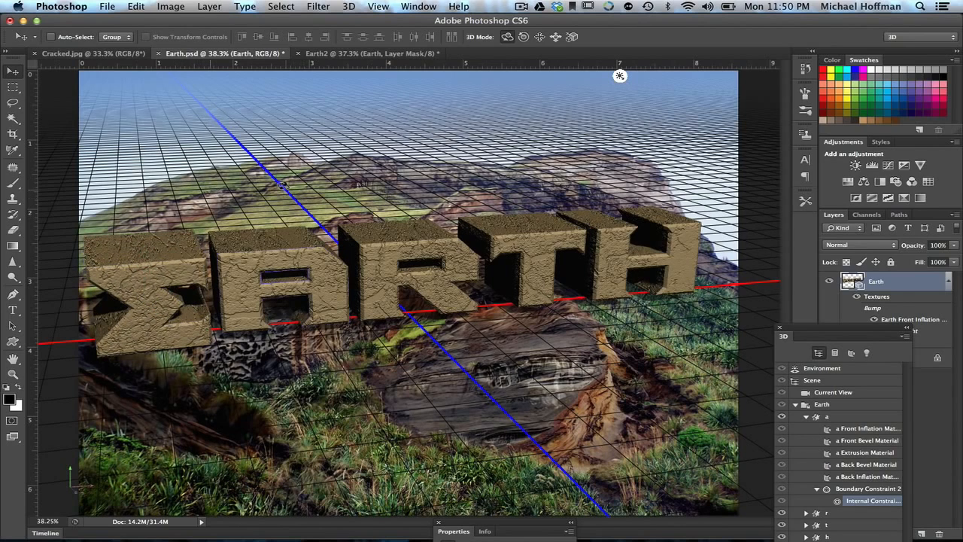
drag(307, 223, 258, 173)
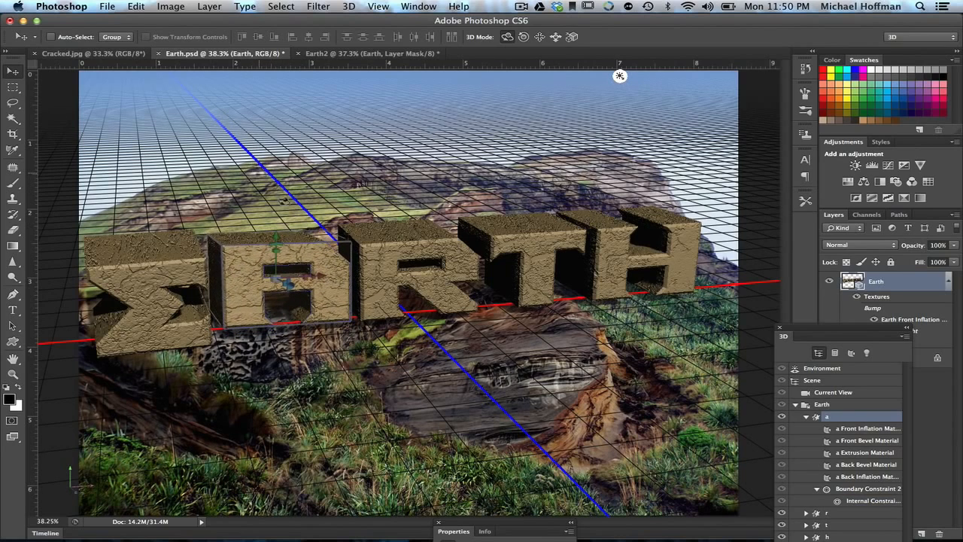
drag(275, 245, 284, 250)
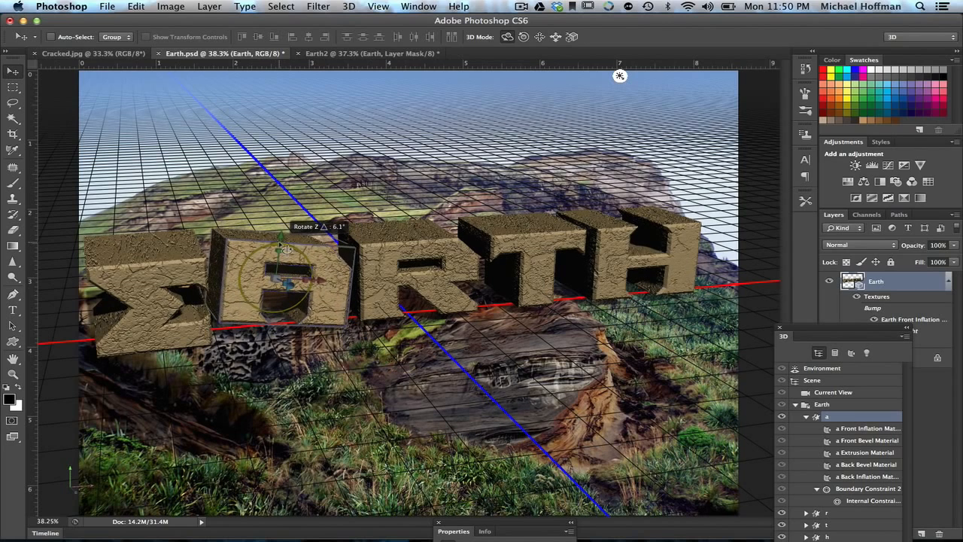
- Turn the R in 3D and tilt it counterclockwise so it leans the opposite way from the A
click(383, 254)
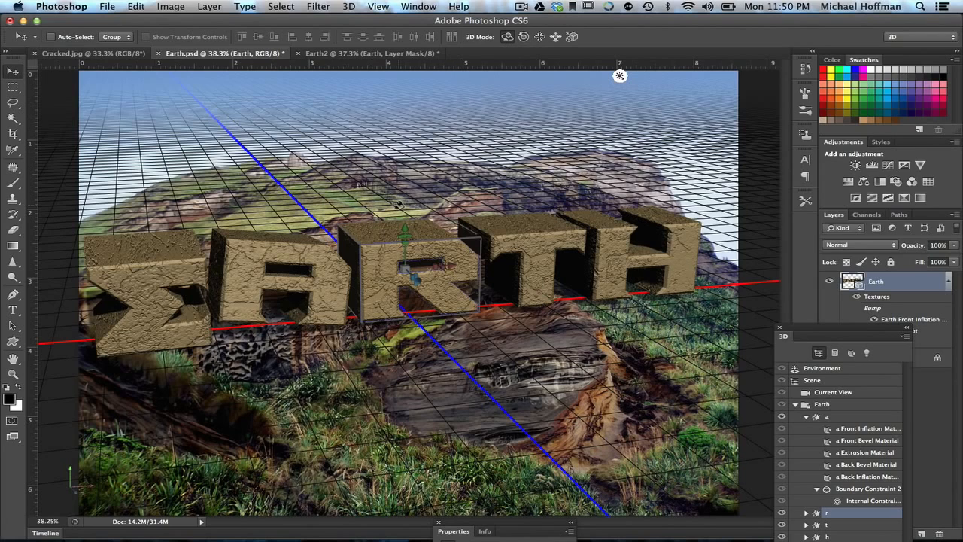
drag(400, 203, 329, 190)
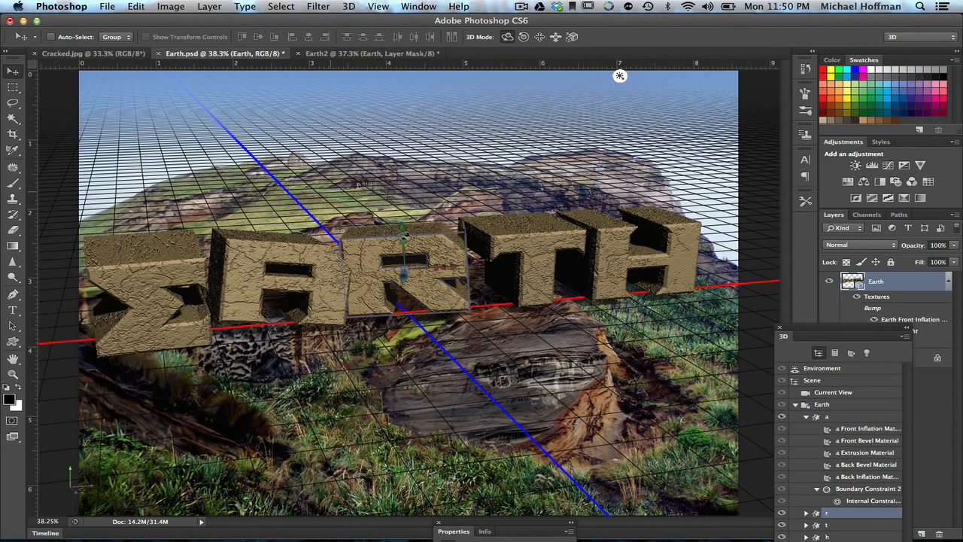
drag(404, 235, 462, 260)
- Turn the T in 3D, tilt it clockwise around its Z axis and nudge it slightly along its Y axis
click(560, 238)
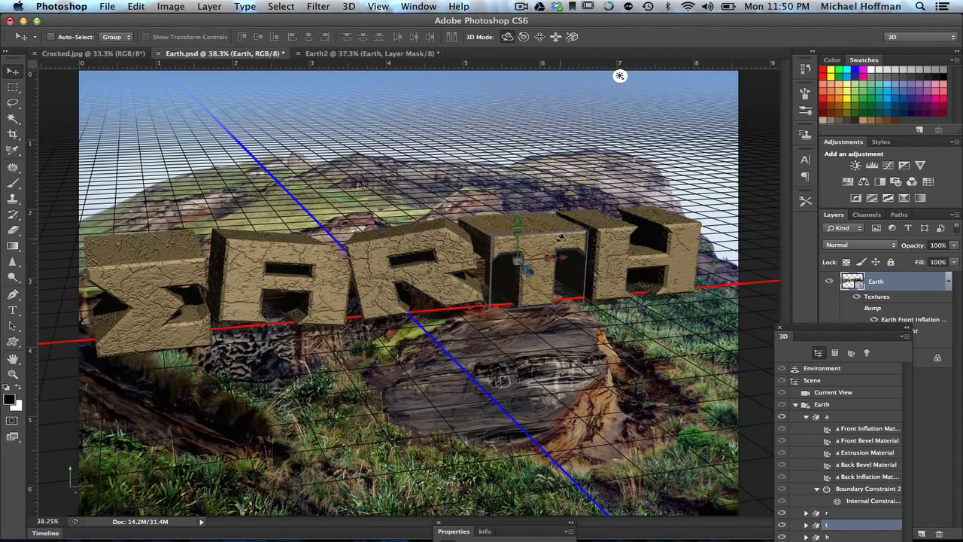
drag(573, 177, 583, 142)
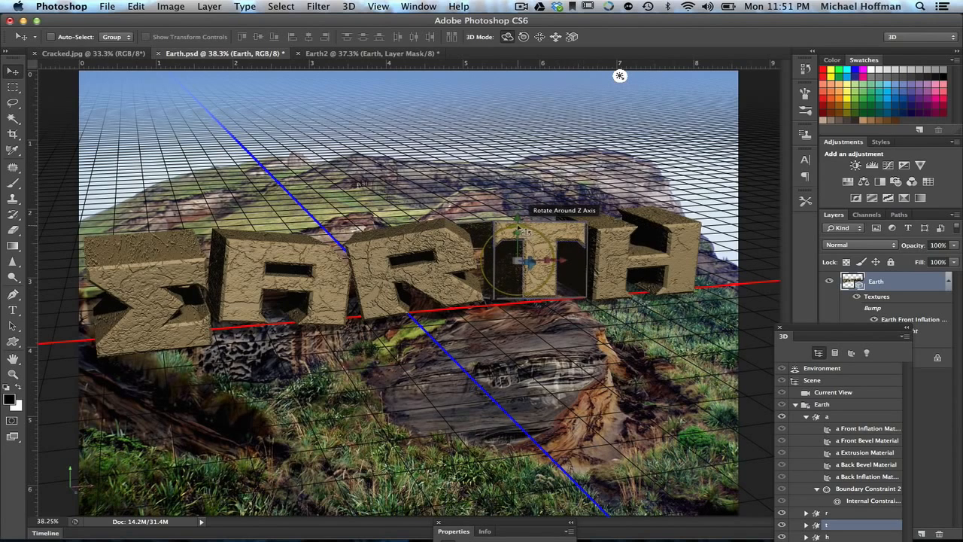
drag(527, 232, 529, 236)
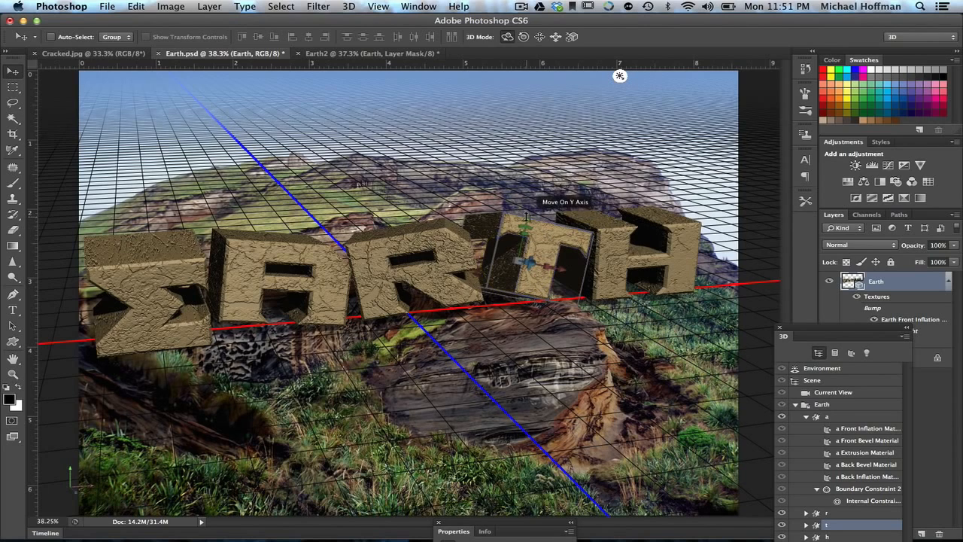
drag(527, 217, 527, 222)
- Turn the H in 3D to its own angle, then reselect the whole scene
click(688, 240)
drag(627, 227, 692, 173)
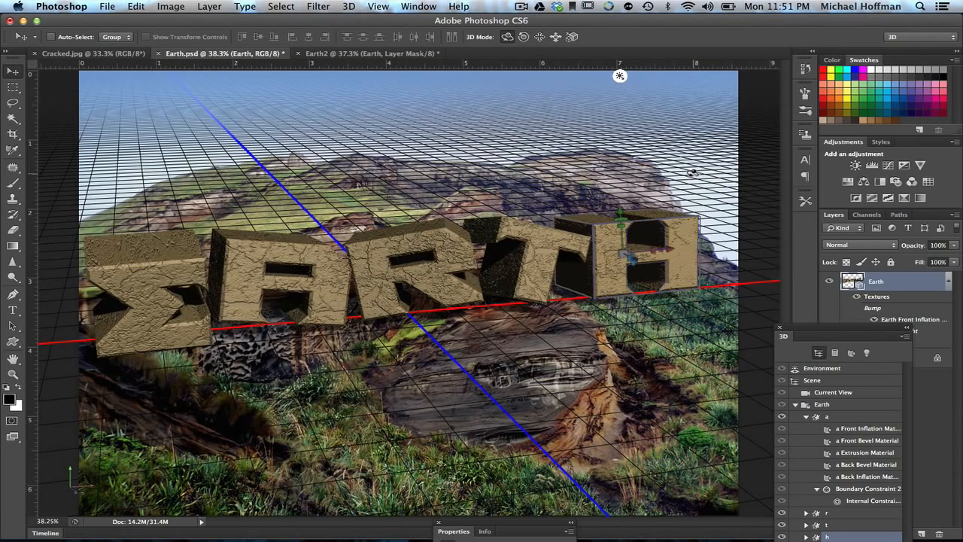
click(813, 380)
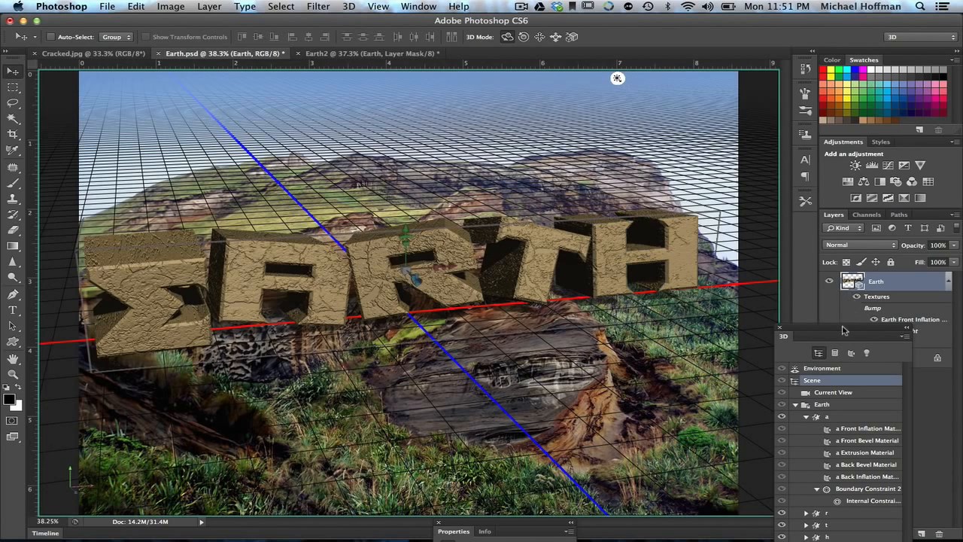
- Clear the floating 3D panel off the layer list and add a layer mask to the Earth layer
drag(843, 332, 700, 509)
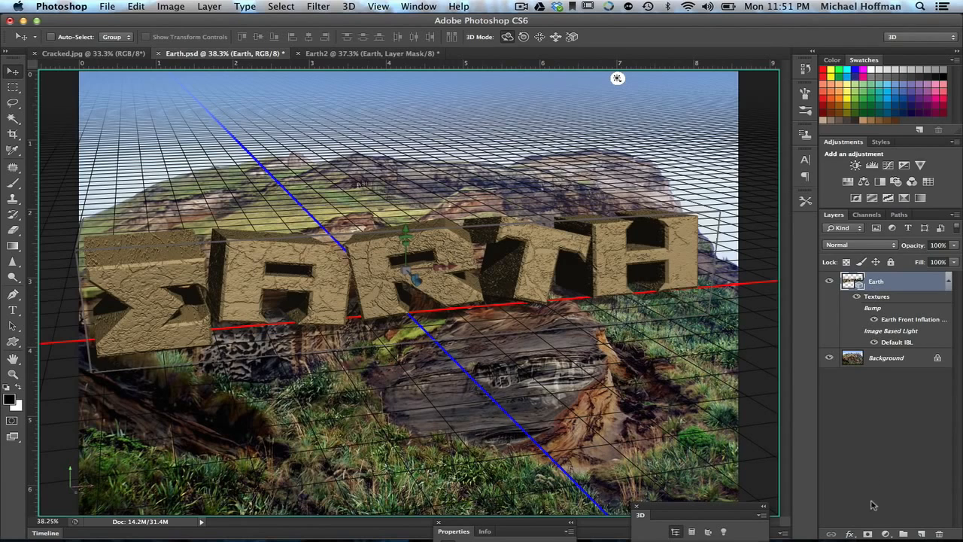
click(868, 534)
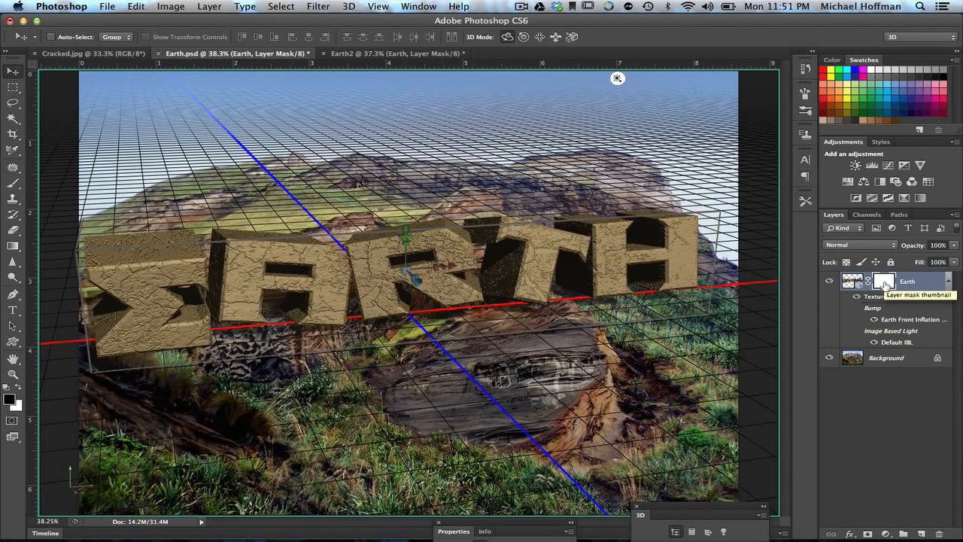
- Paint black on the Earth mask along the letters' lower edges with a 175 px brush at 100% hardness, hiding their bases irregularly
key(b)
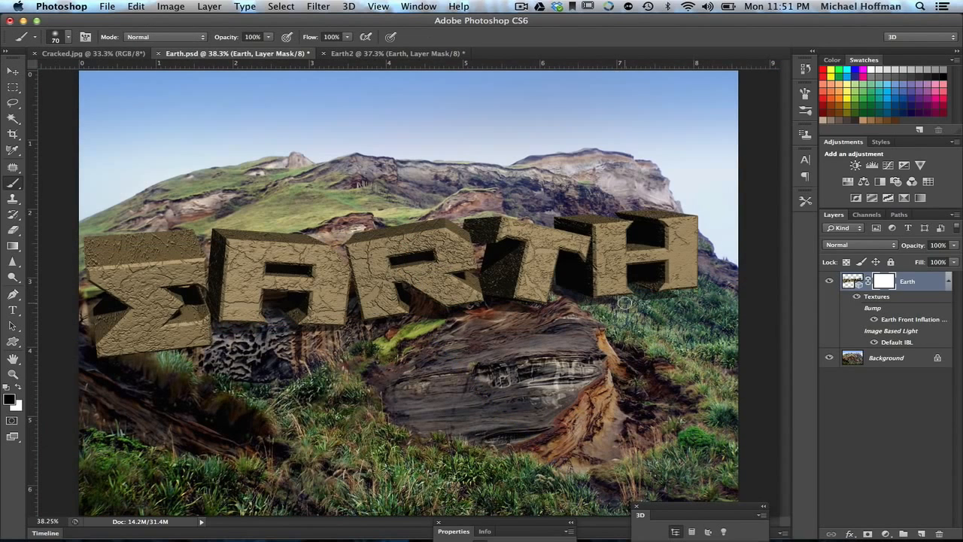
key(bracketright)
key(bracketright)
key(bracketright)
key(bracketright)
click(69, 39)
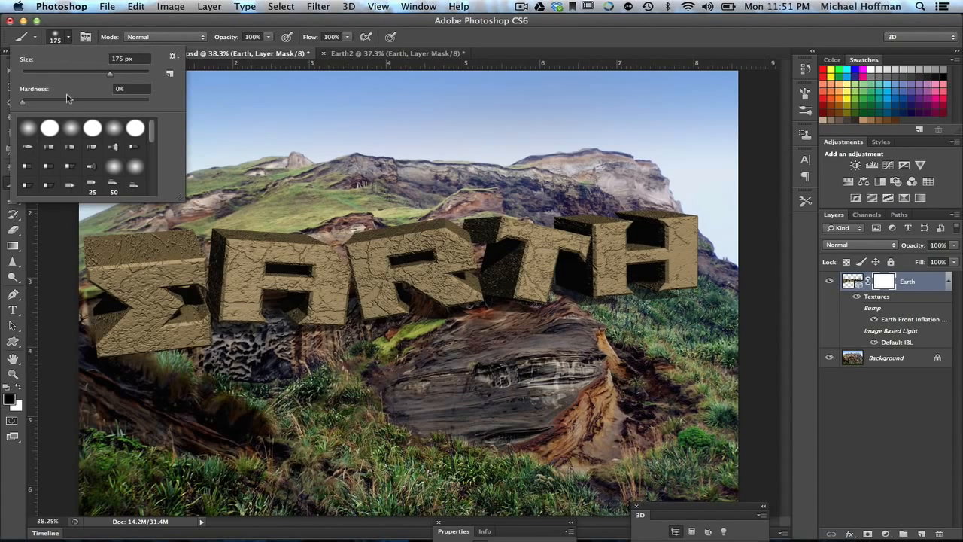
drag(24, 105, 151, 106)
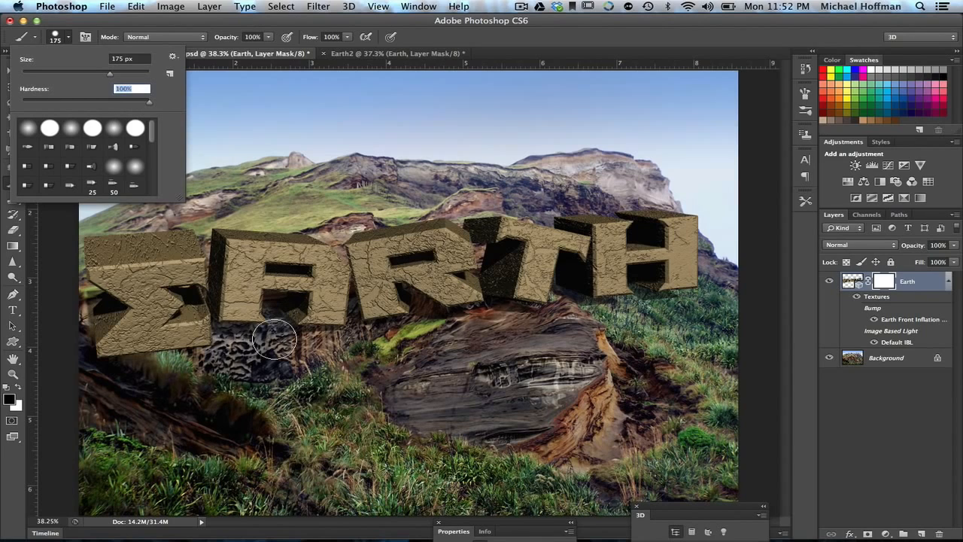
mouse_move(274, 339)
mouse_down()
mouse_move(235, 321)
mouse_move(133, 372)
mouse_move(221, 329)
mouse_move(294, 331)
mouse_move(304, 340)
mouse_move(341, 325)
mouse_move(367, 337)
mouse_move(442, 301)
mouse_move(466, 306)
mouse_move(425, 306)
mouse_move(537, 317)
mouse_move(570, 303)
mouse_move(668, 318)
mouse_up()
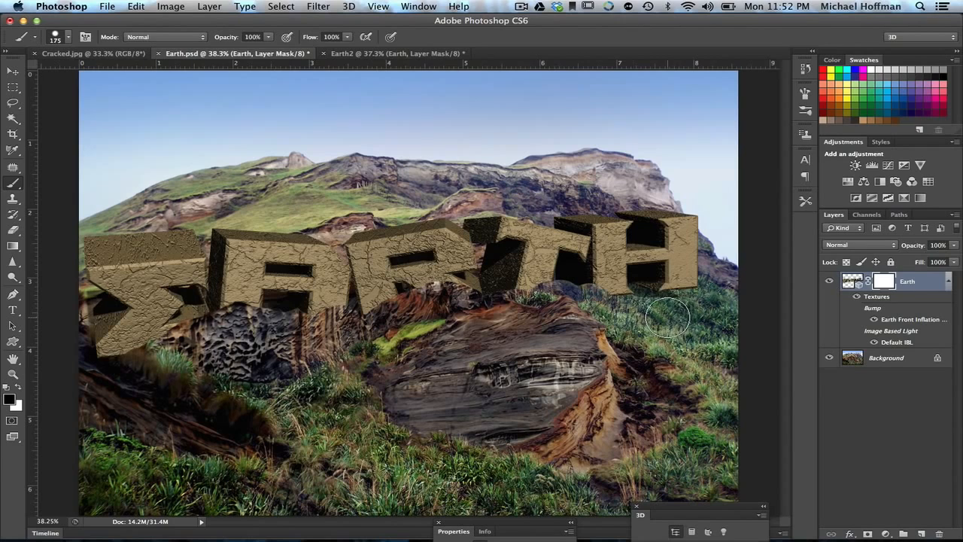
- Reduce the mask brush to 80 px and set its hardness to 0%
key(bracketleft)
key(bracketleft)
key(bracketleft)
key(bracketleft)
key(bracketleft)
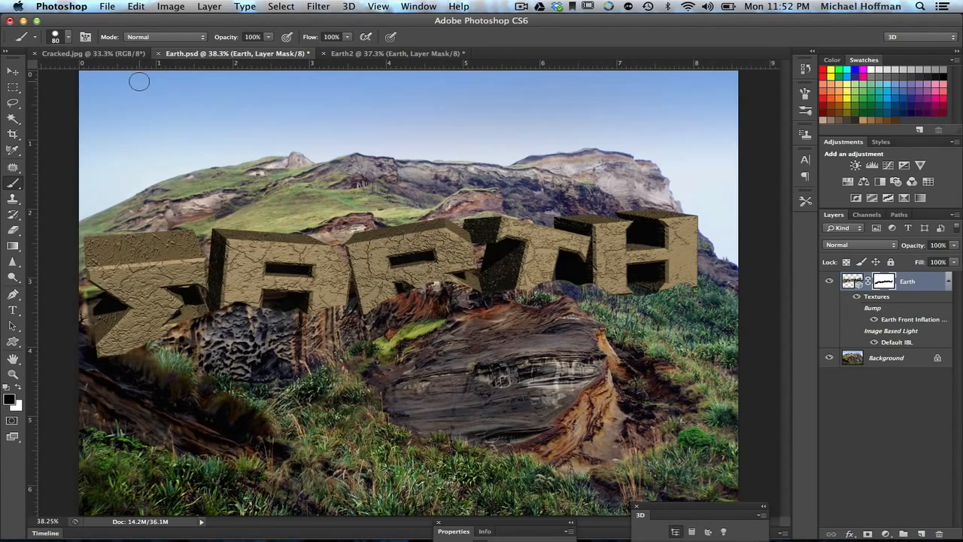
click(71, 40)
click(18, 100)
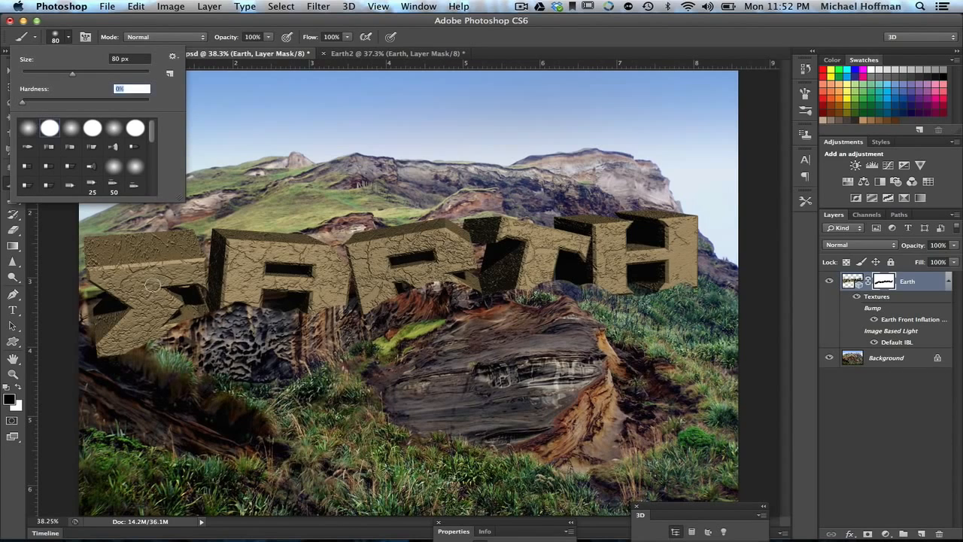
click(157, 354)
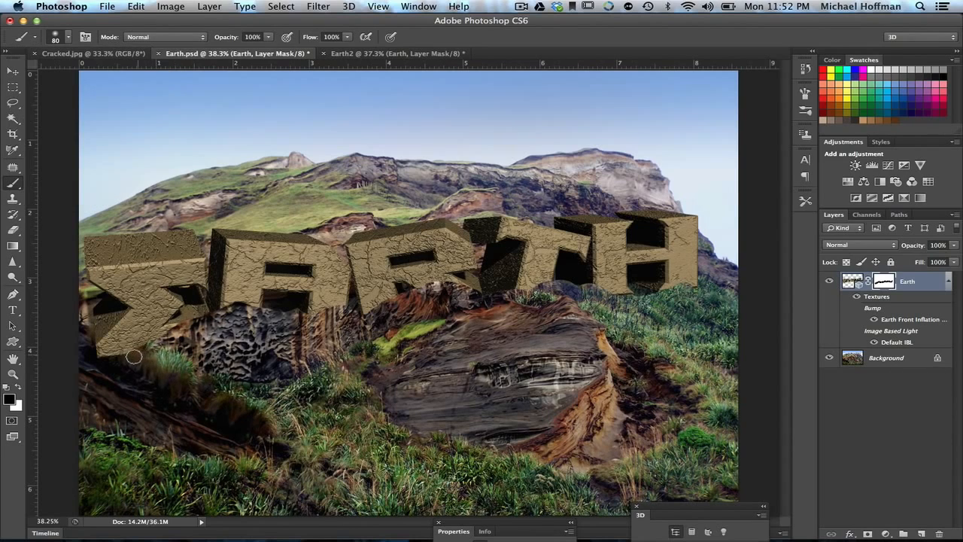